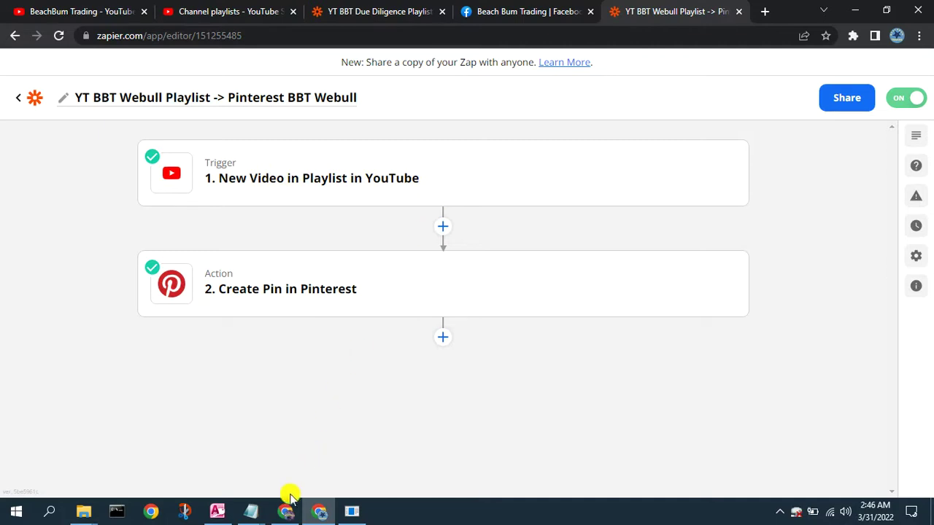
View the Virtual Consulting YouTube channel's recent uploads, then return to the Zapier window.
mouse_move(287, 511)
click(268, 480)
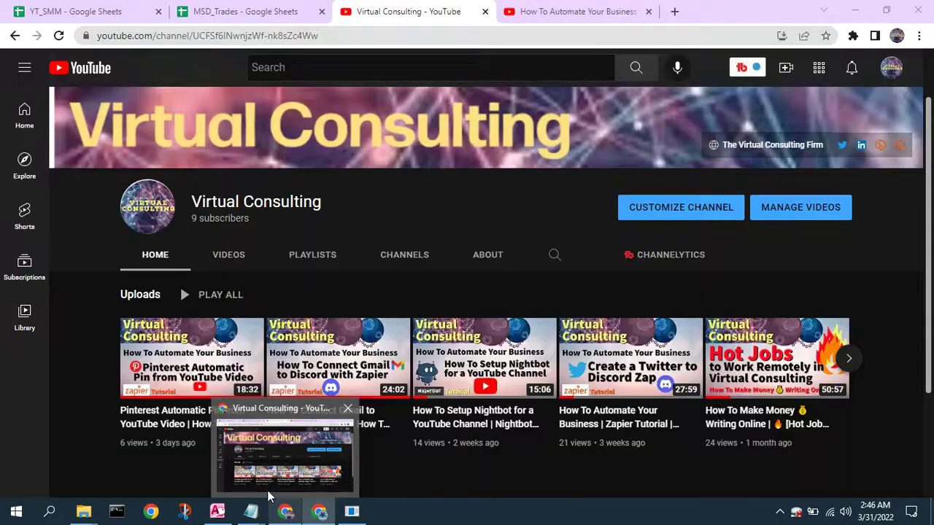
mouse_move(141, 421)
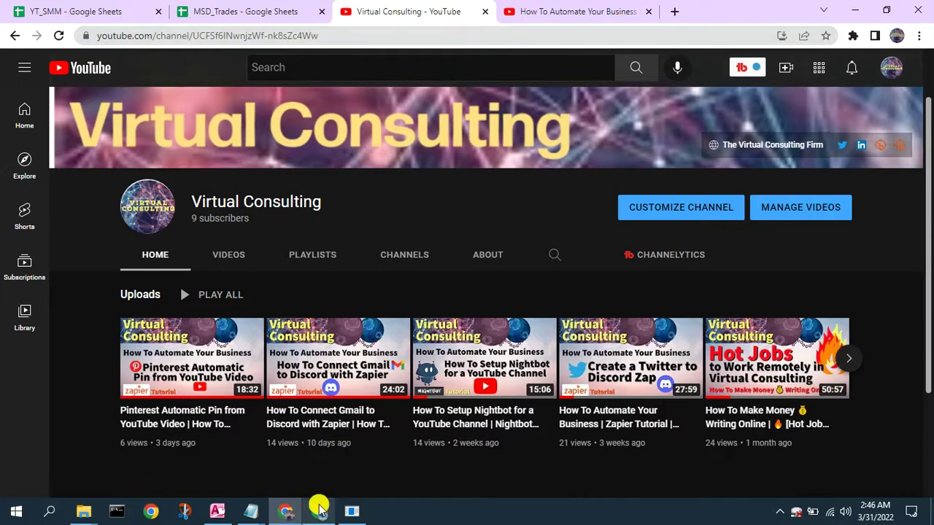
mouse_move(319, 507)
click(328, 484)
Check the Due Diligence playlist zap, then add a new step below the Webull zap's Pinterest pin.
mouse_move(256, 194)
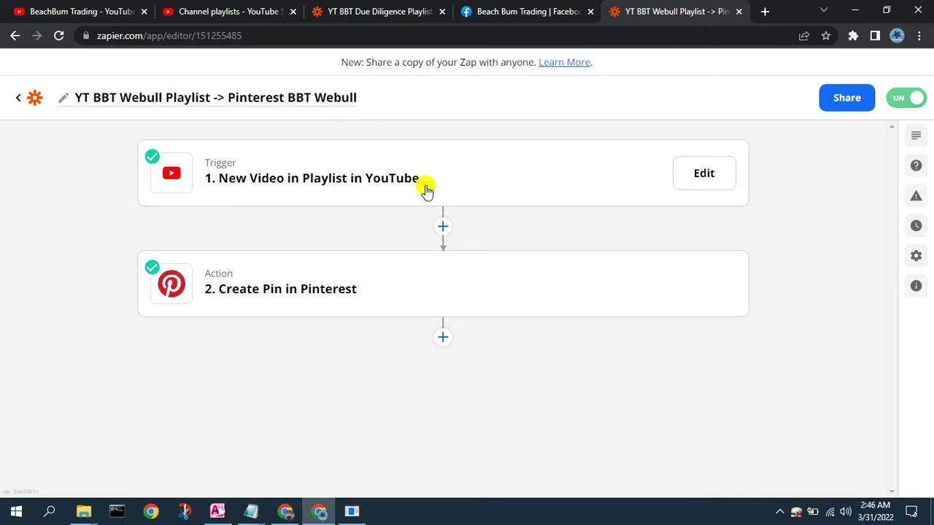
mouse_move(403, 307)
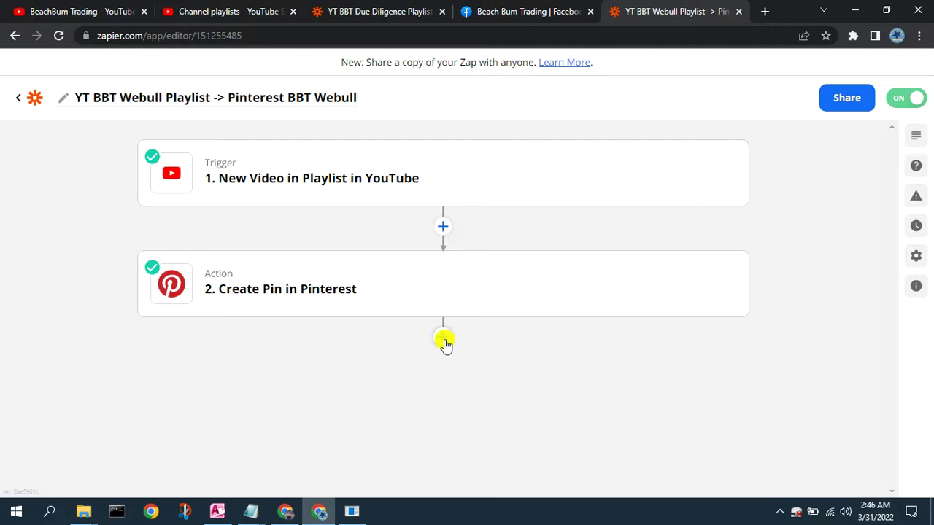
click(376, 11)
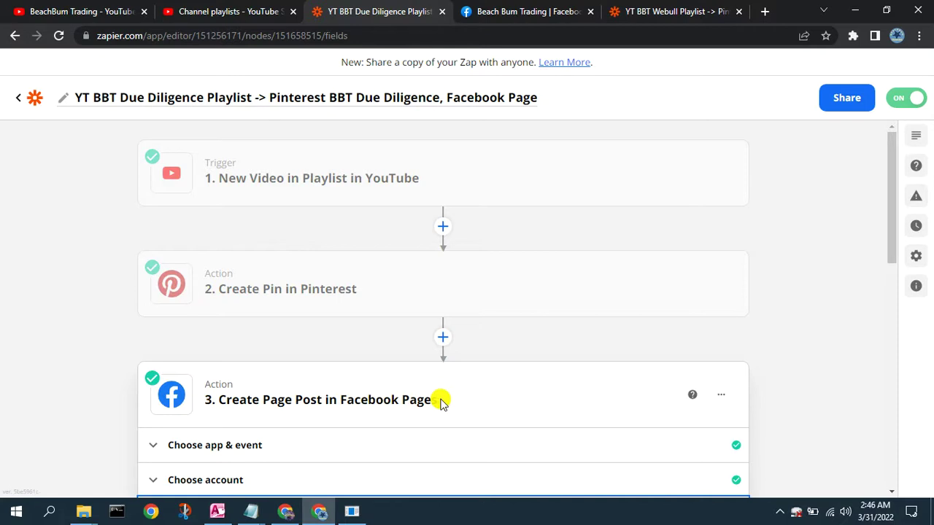
click(666, 13)
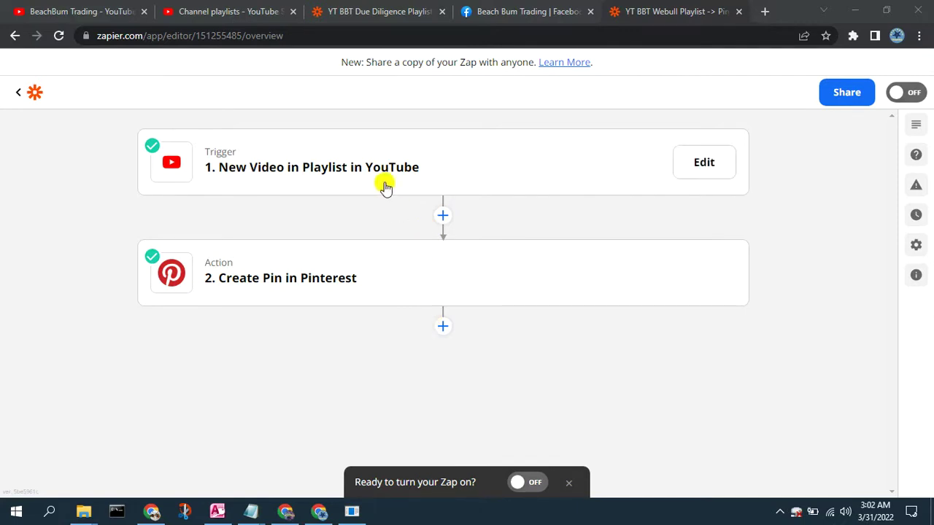
click(443, 326)
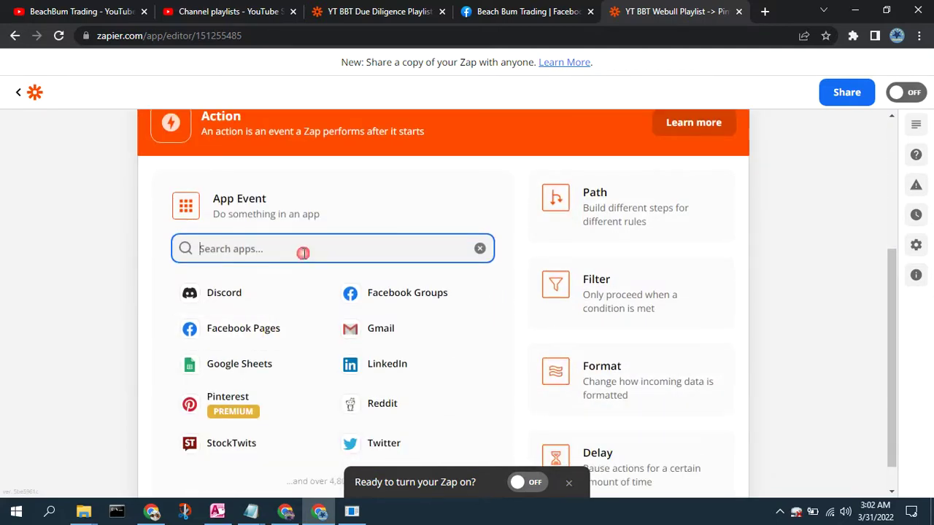
Make step 3 a Facebook Pages step with the Create Page Post event.
text(Face)
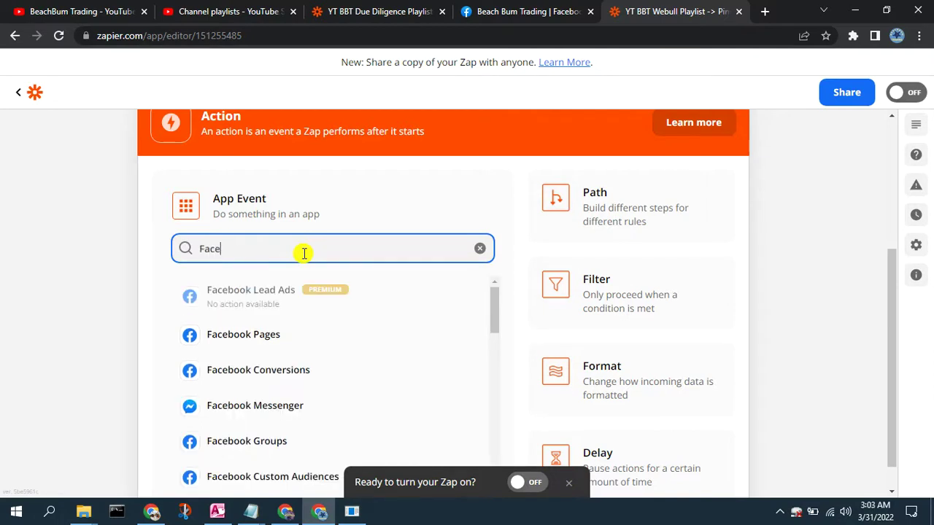
text(book)
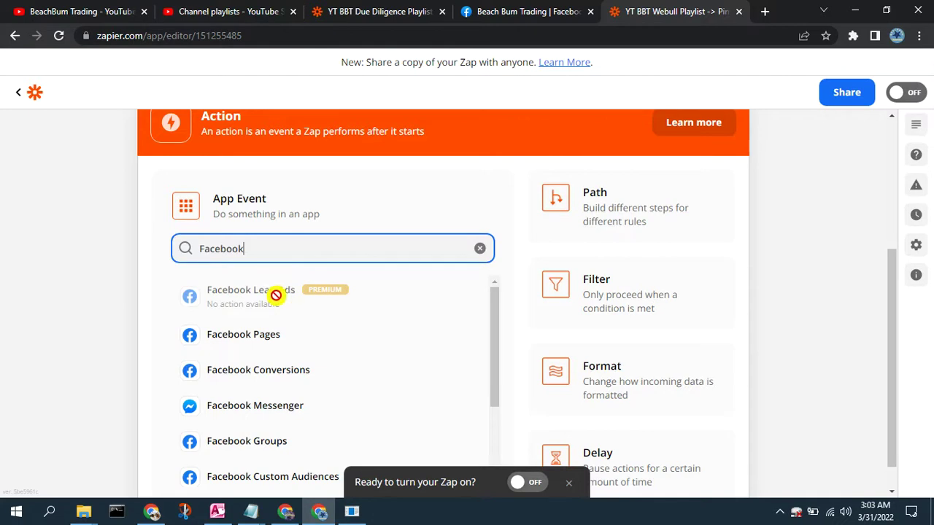
click(244, 334)
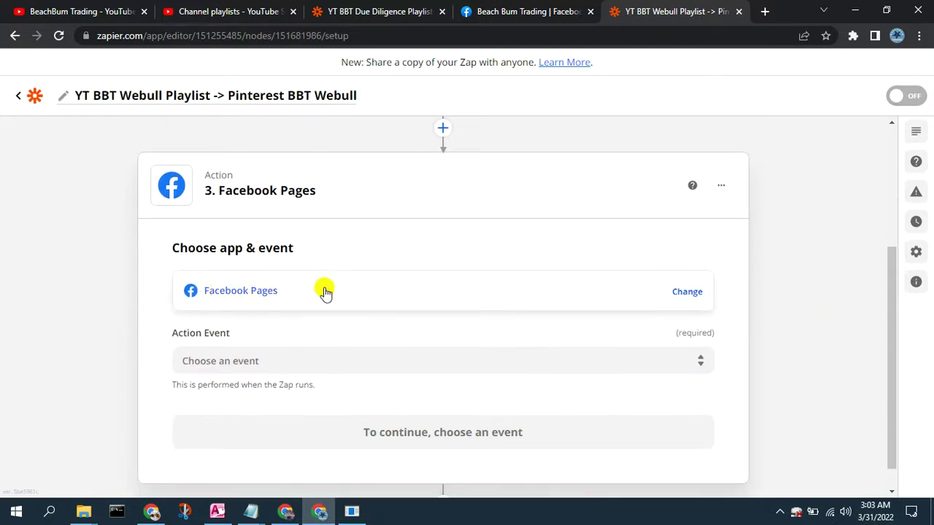
click(252, 361)
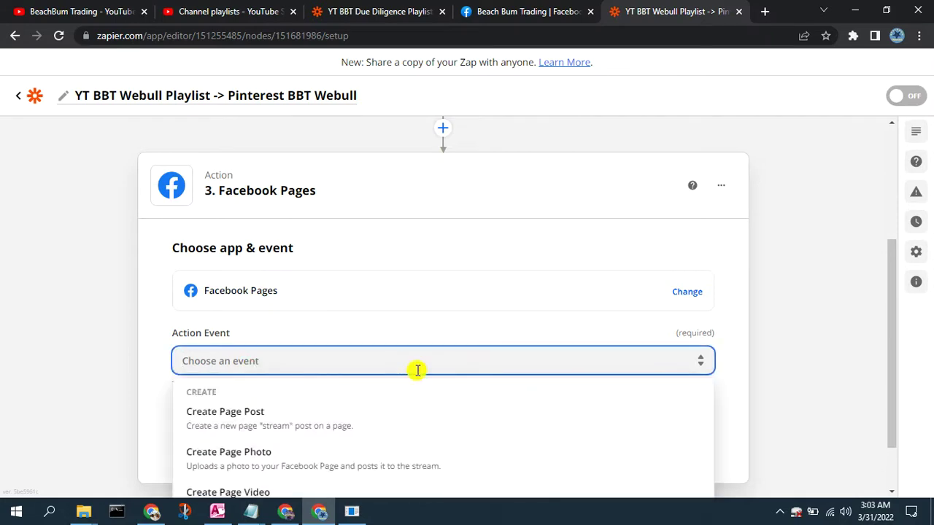
click(230, 415)
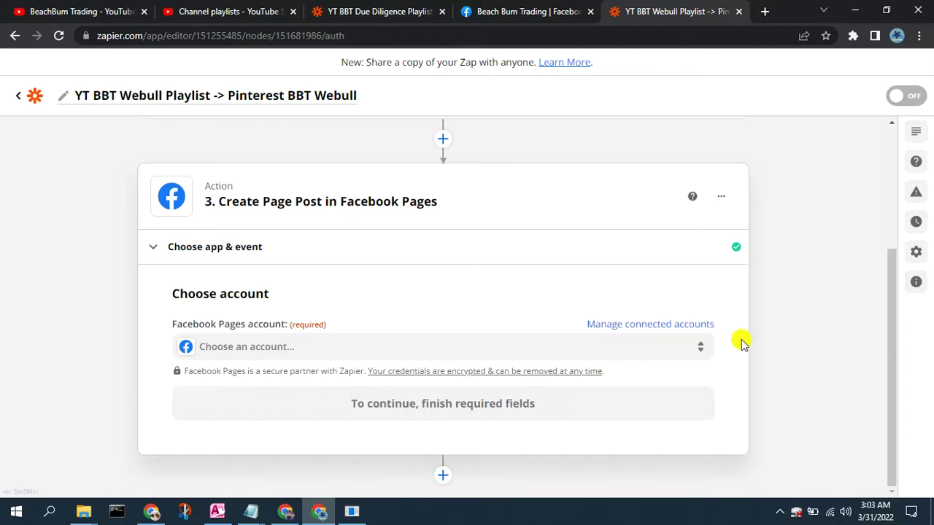
Connect the Facebook Pages step to the BeachBum Trading account and continue to post setup.
click(305, 349)
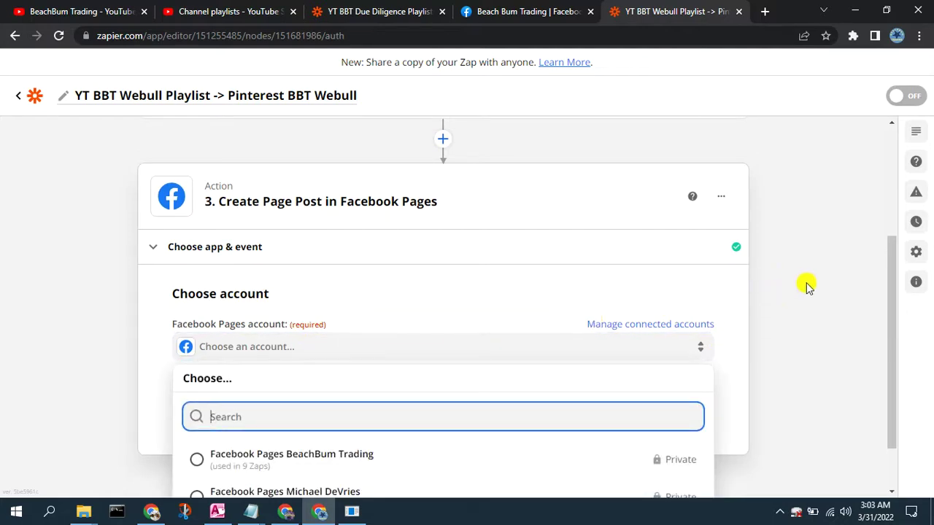
scroll(808, 287, down, 1)
click(490, 405)
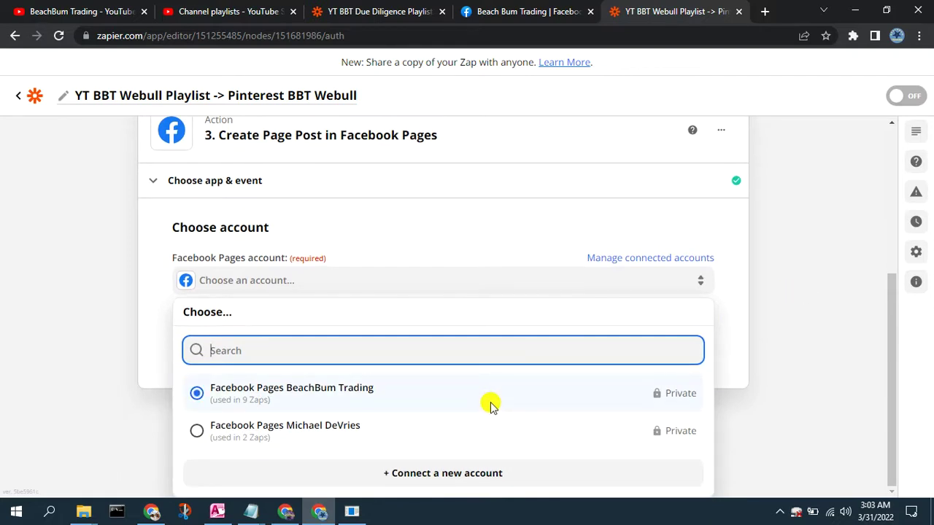
click(241, 392)
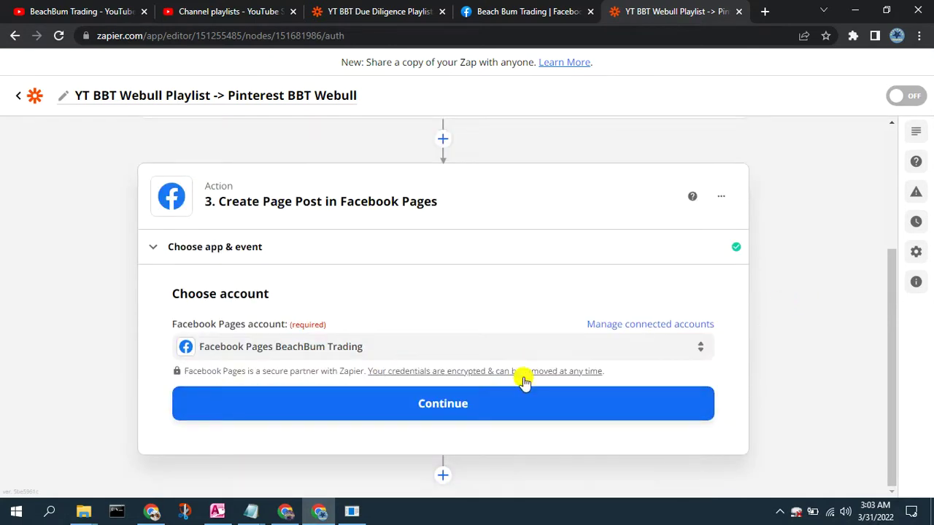
click(464, 405)
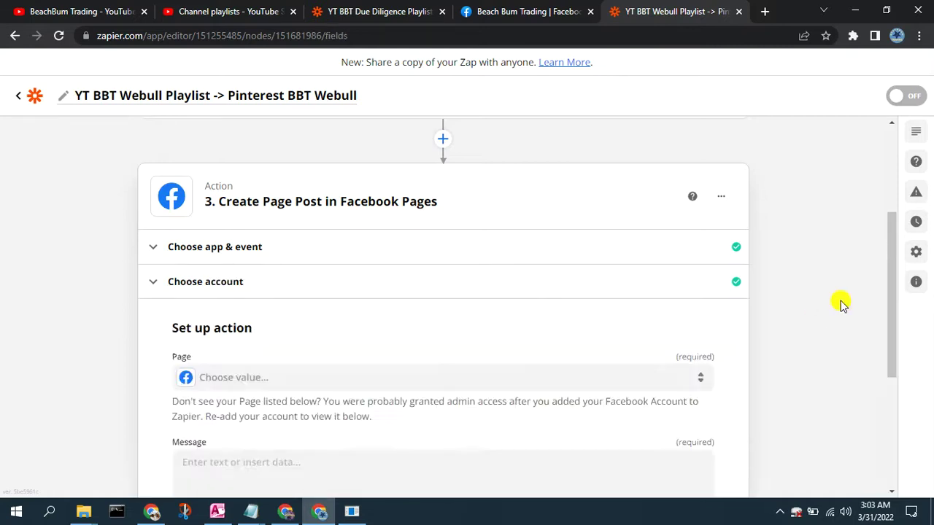
scroll(840, 302, down, 2)
Set the post's page to Beach Bum Trading and its link to the video's Youtube.com URL.
click(299, 231)
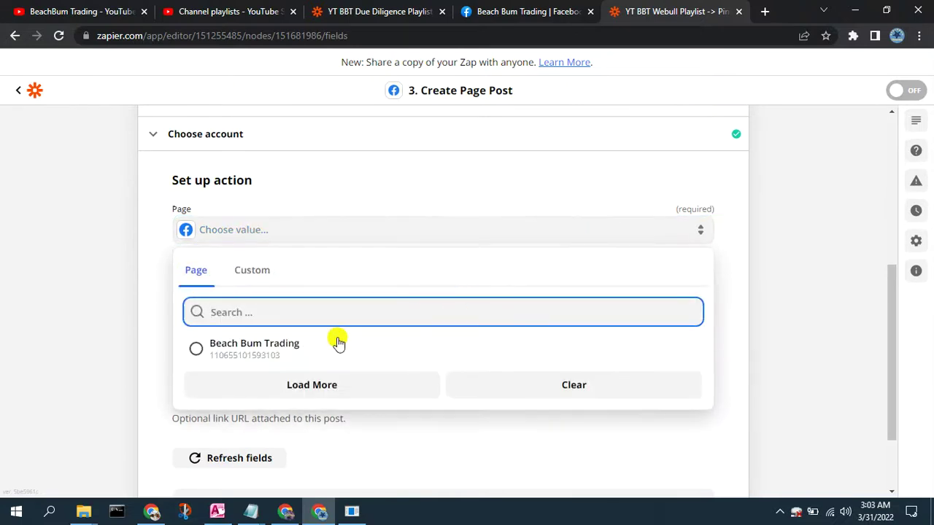
click(228, 351)
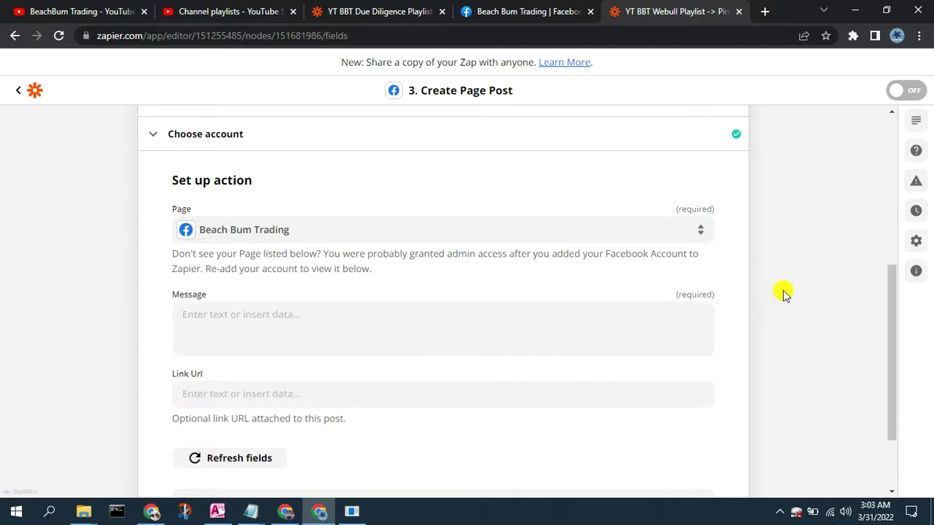
click(254, 395)
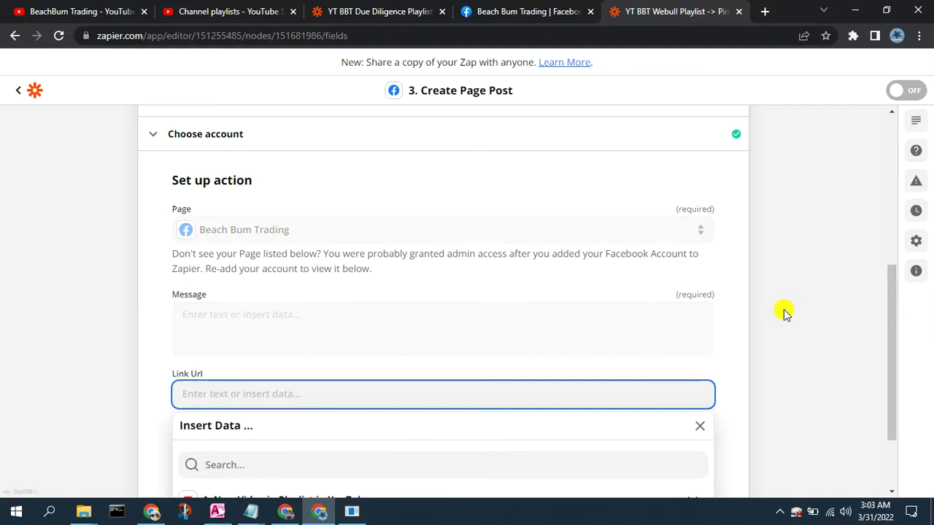
scroll(802, 303, down, 2)
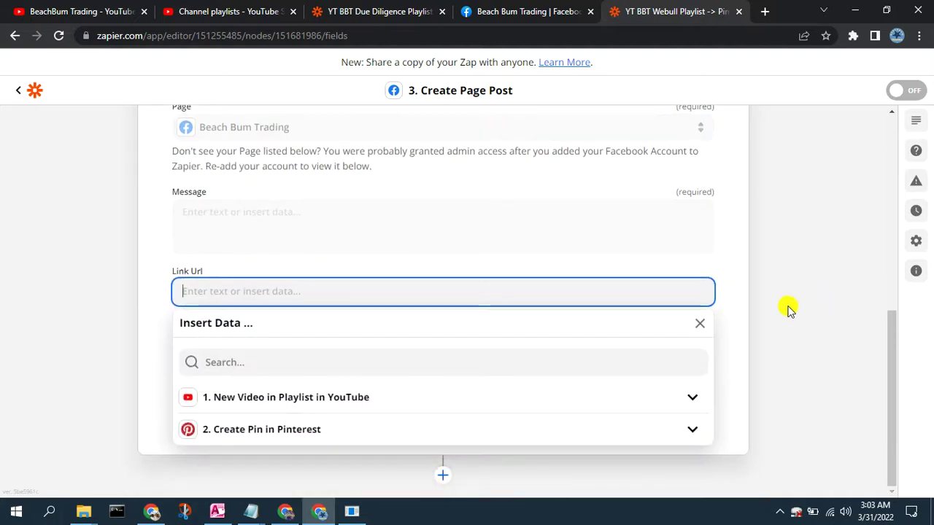
click(252, 401)
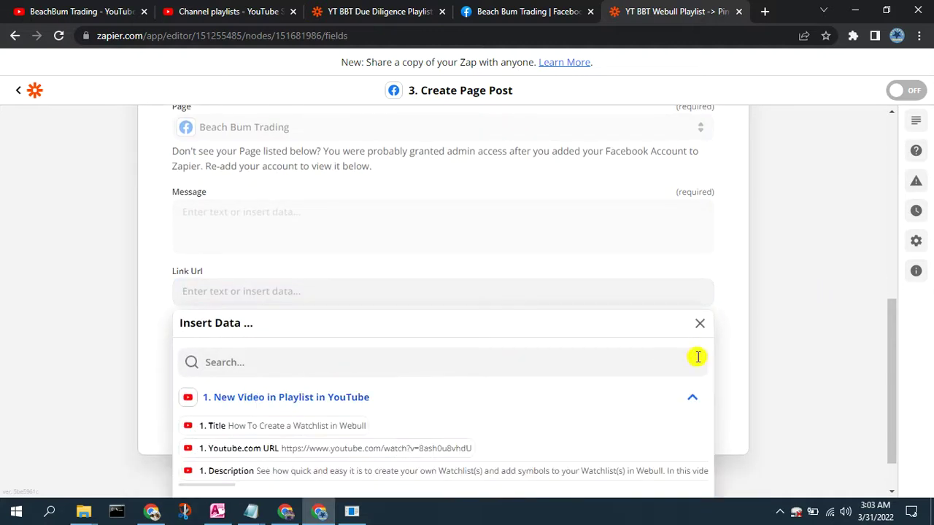
click(324, 452)
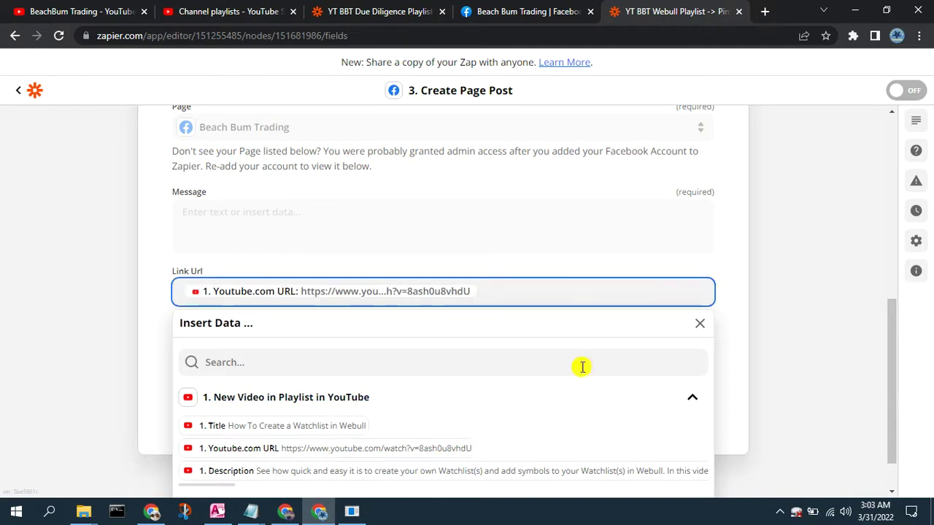
click(405, 233)
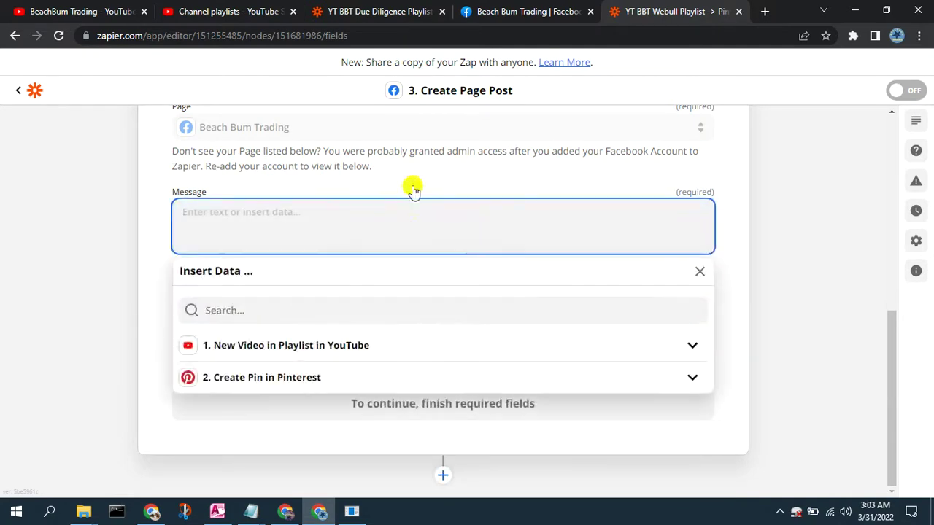
click(385, 13)
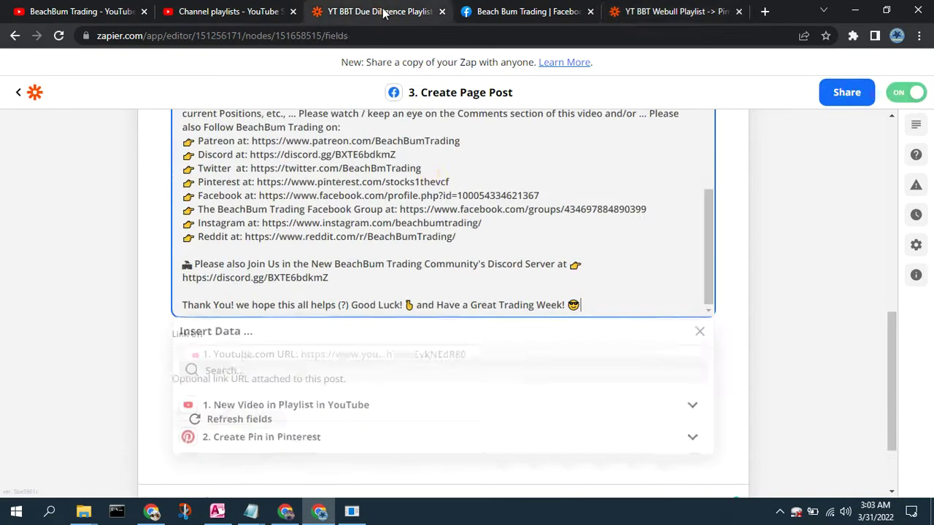
Copy the Due Diligence zap's promo message and paste it into the Webull post's Message.
scroll(744, 191, up, 2)
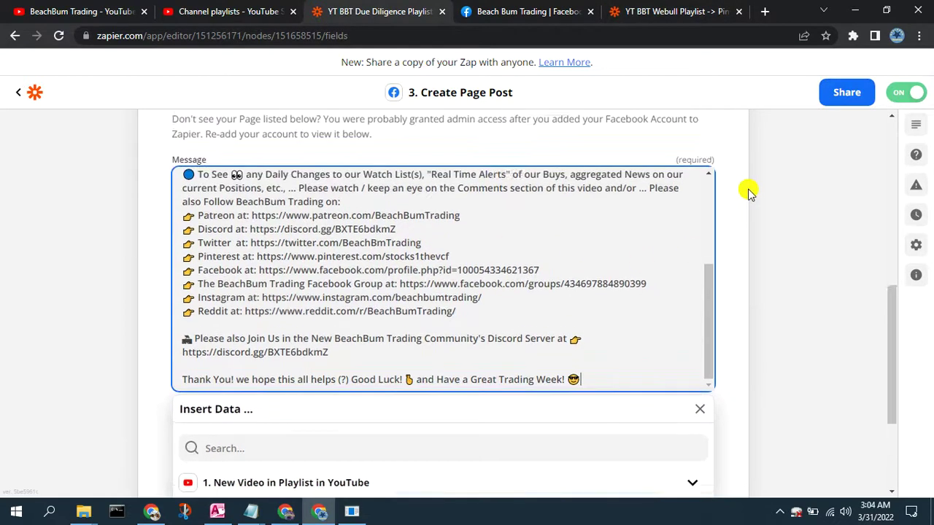
click(333, 248)
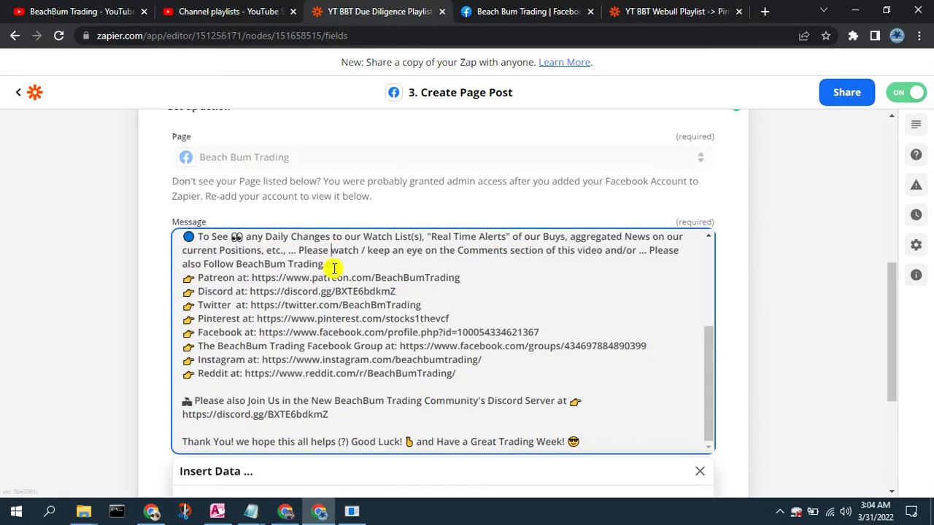
key(ctrl+a)
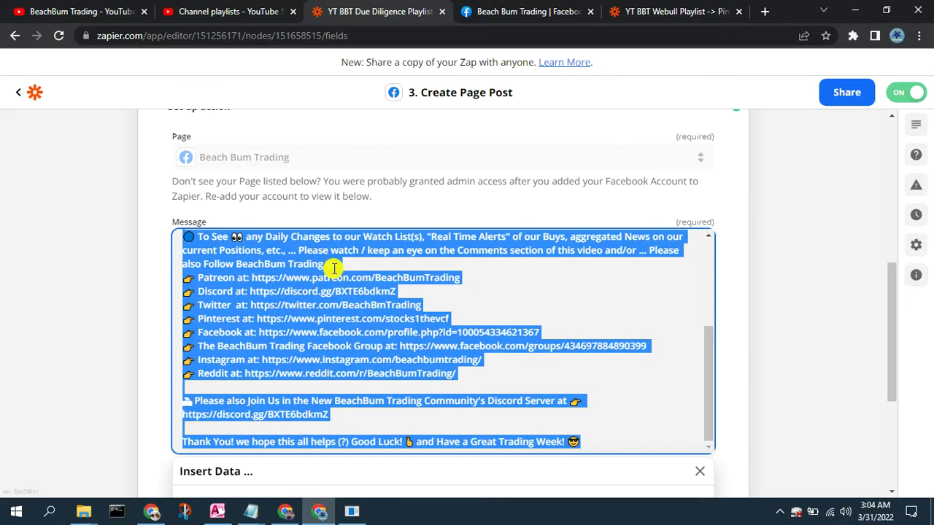
click(640, 11)
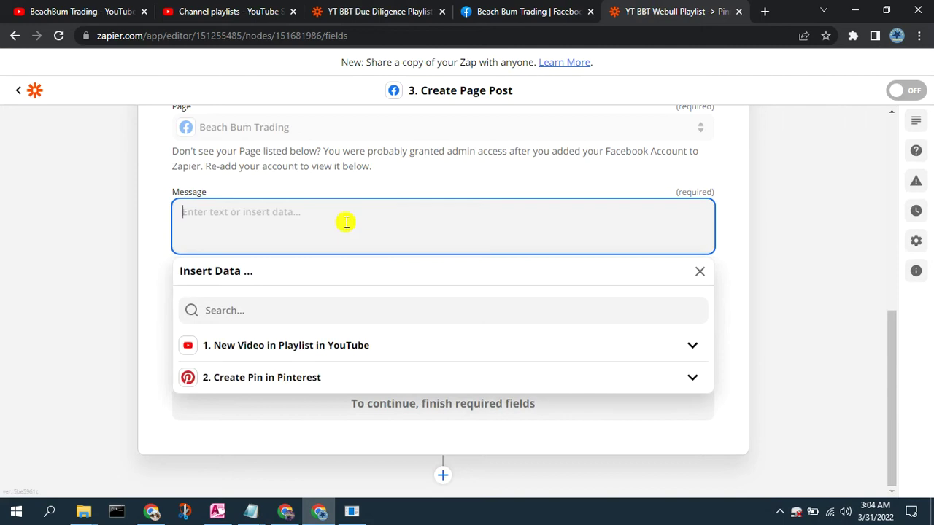
key(ctrl+v)
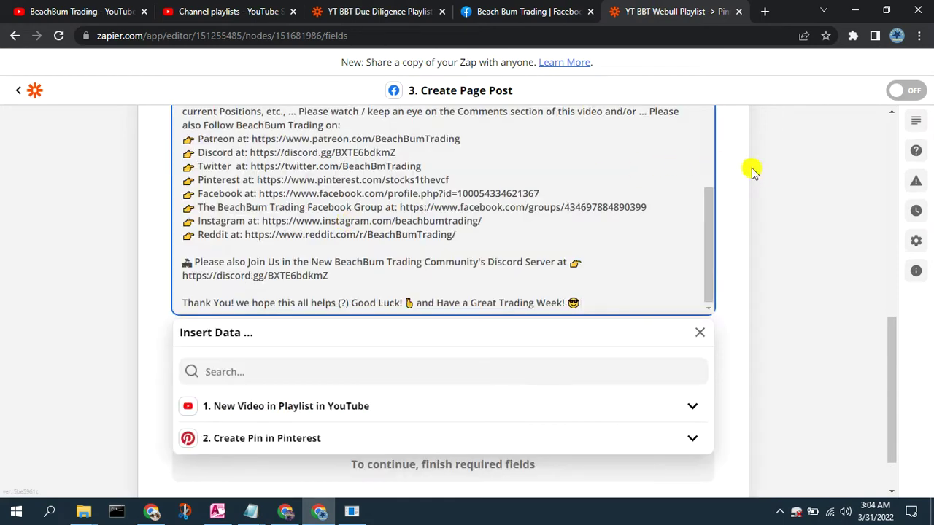
Replace the message's old placeholders with the video's 1. Title and 1. Youtube.com URL.
scroll(740, 186, up, 1)
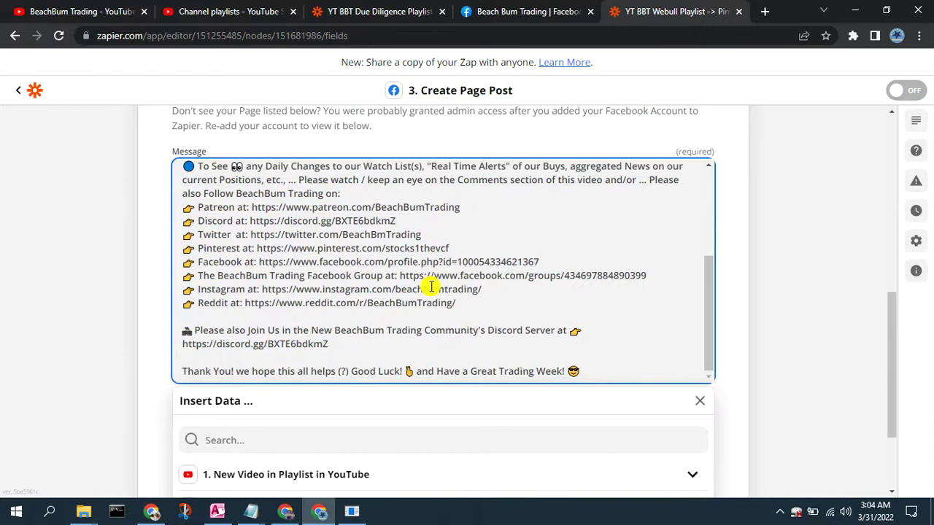
scroll(432, 287, up, 3)
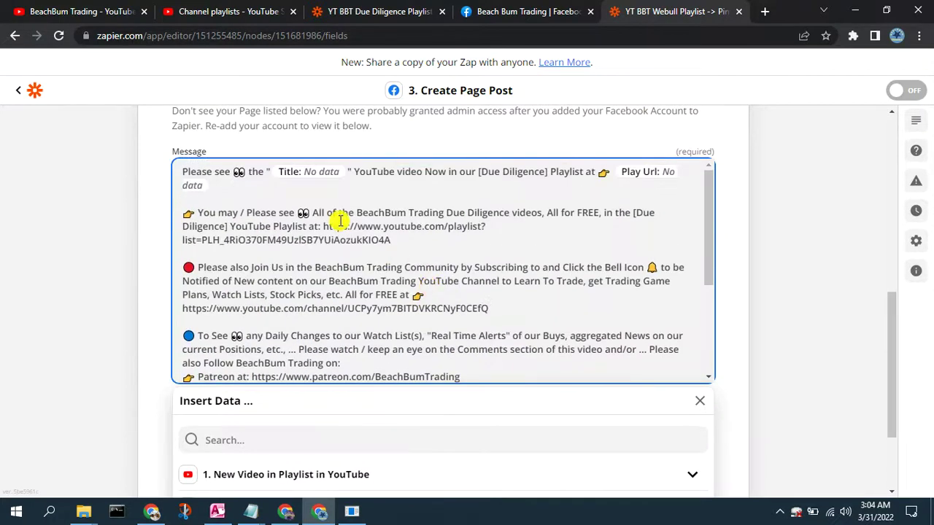
click(346, 178)
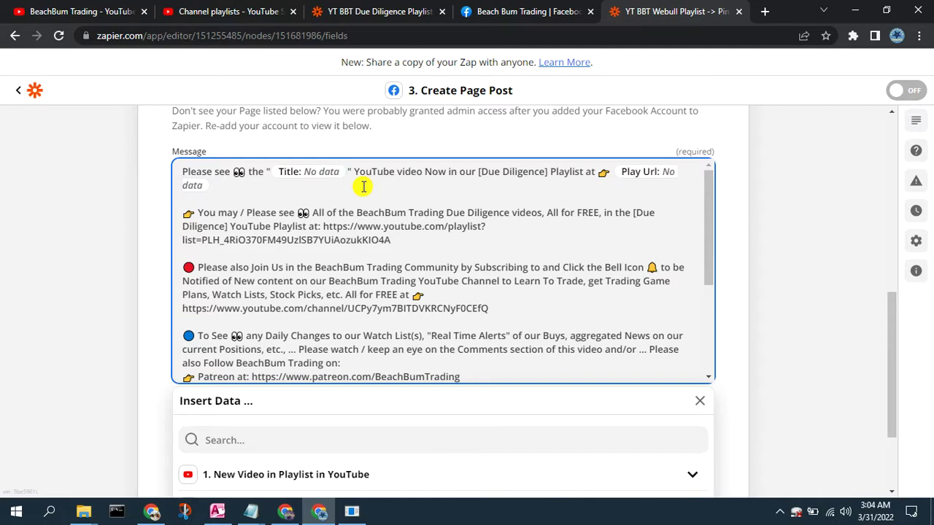
key(BackSpace)
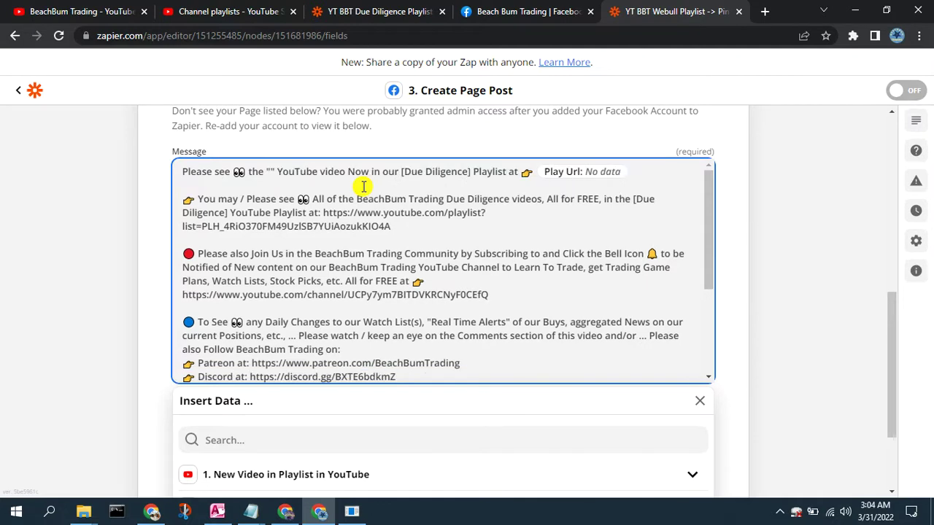
click(422, 471)
scroll(823, 377, down, 2)
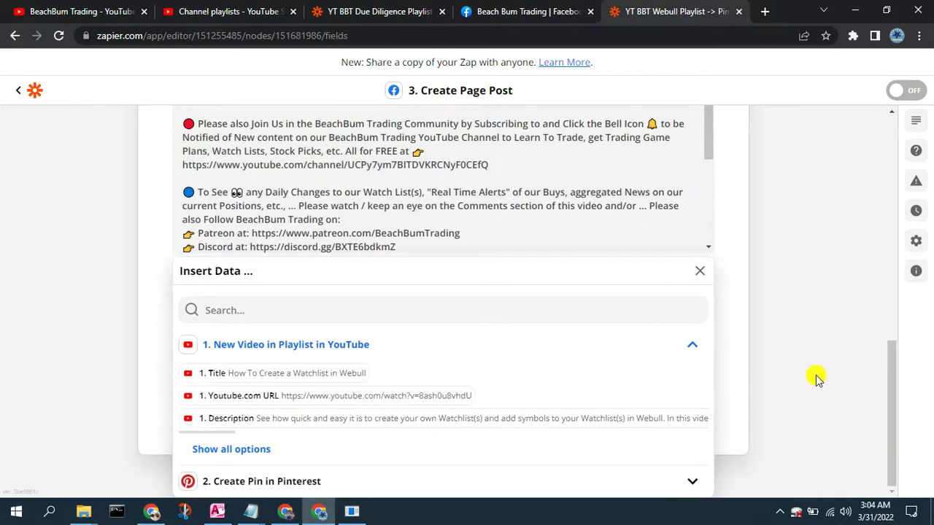
click(305, 378)
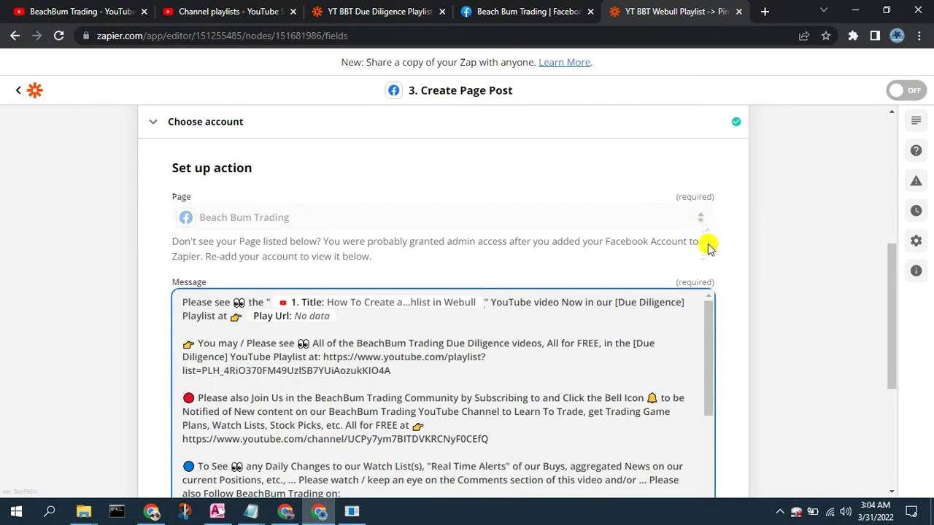
click(349, 321)
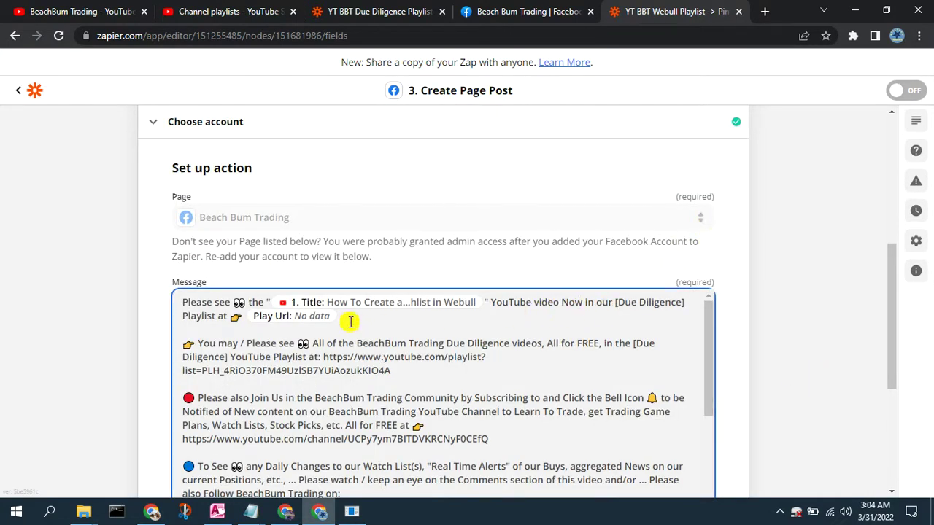
scroll(759, 248, down, 4)
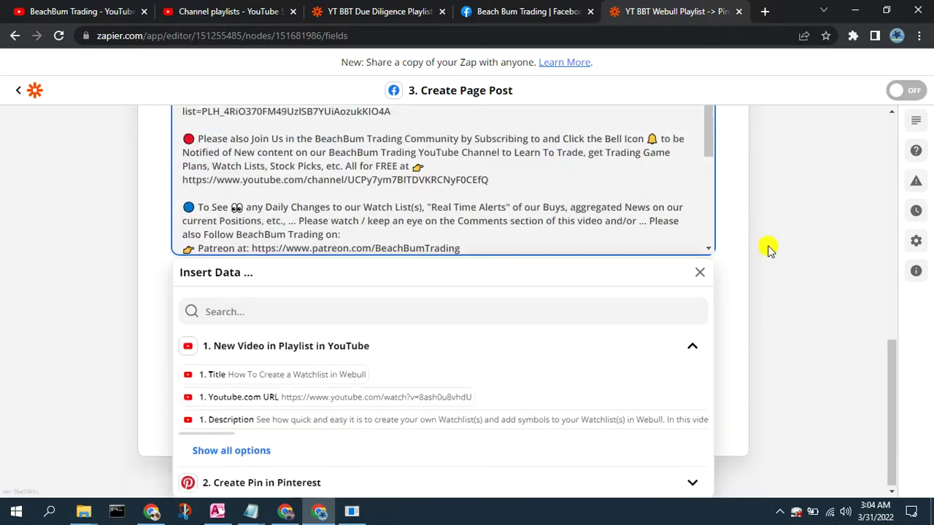
click(335, 397)
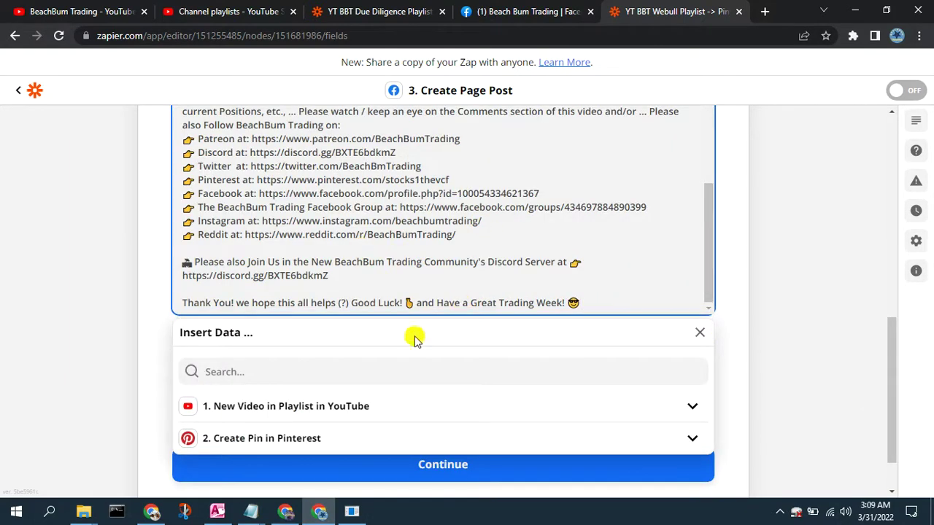
Test the Facebook step, sending a successful test post to the Beach Bum Trading page.
click(448, 469)
click(600, 450)
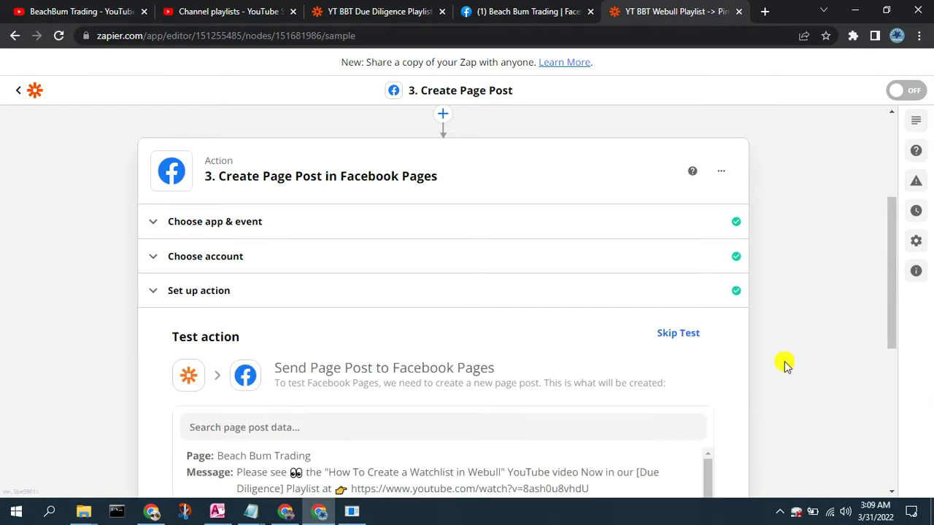
scroll(784, 365, down, 3)
scroll(784, 365, down, 2)
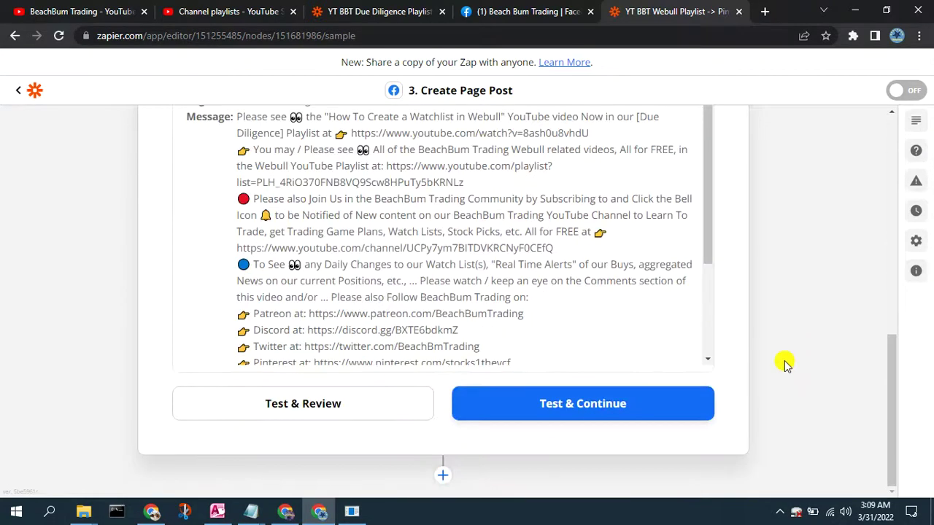
click(299, 405)
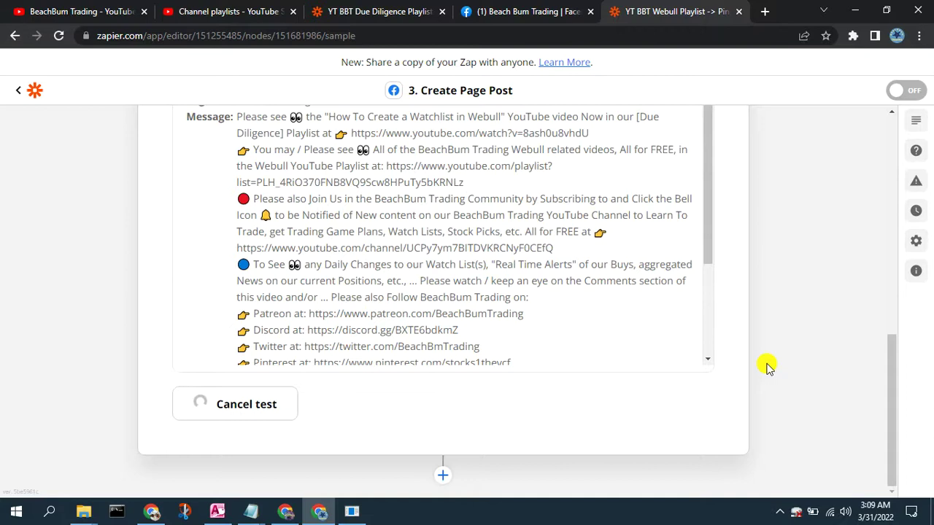
scroll(766, 366, up, 1)
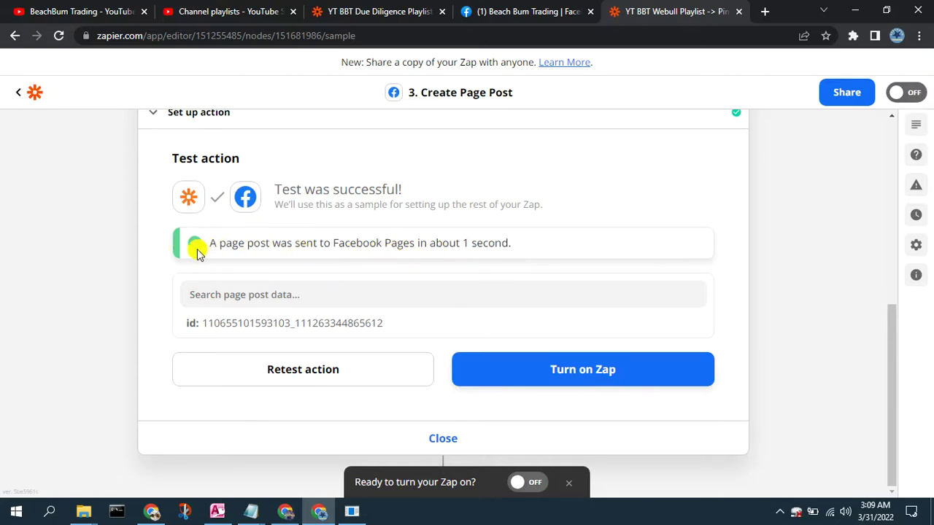
click(545, 11)
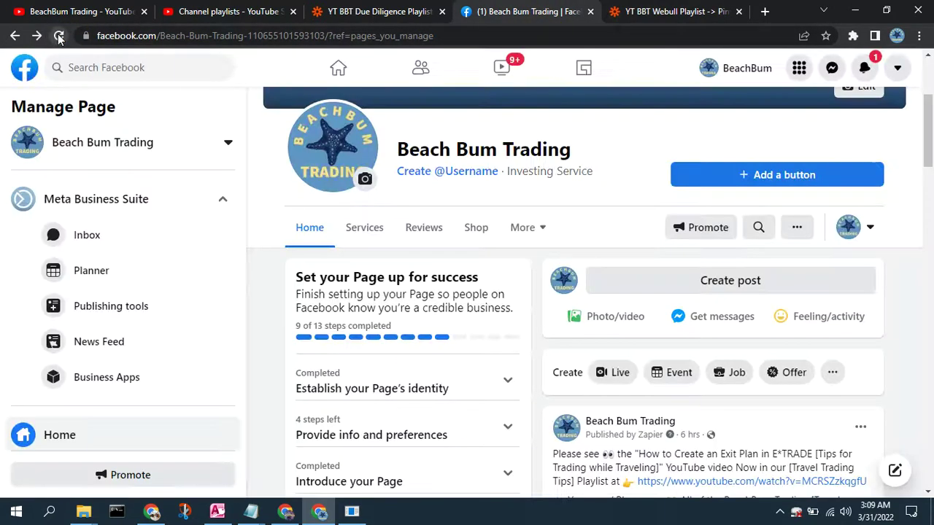
Reload the Beach Bum Trading page and read the full Zapier test post, then return to Zapier.
click(58, 35)
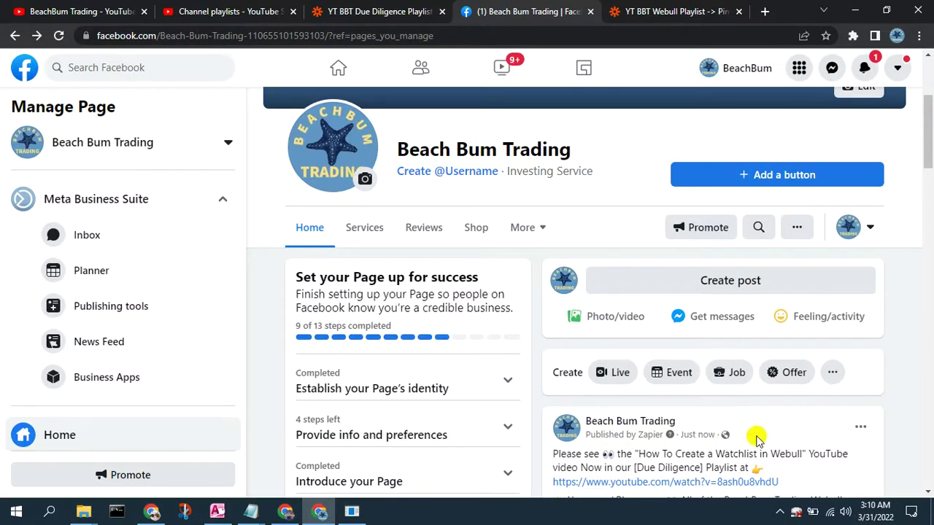
scroll(829, 423, down, 3)
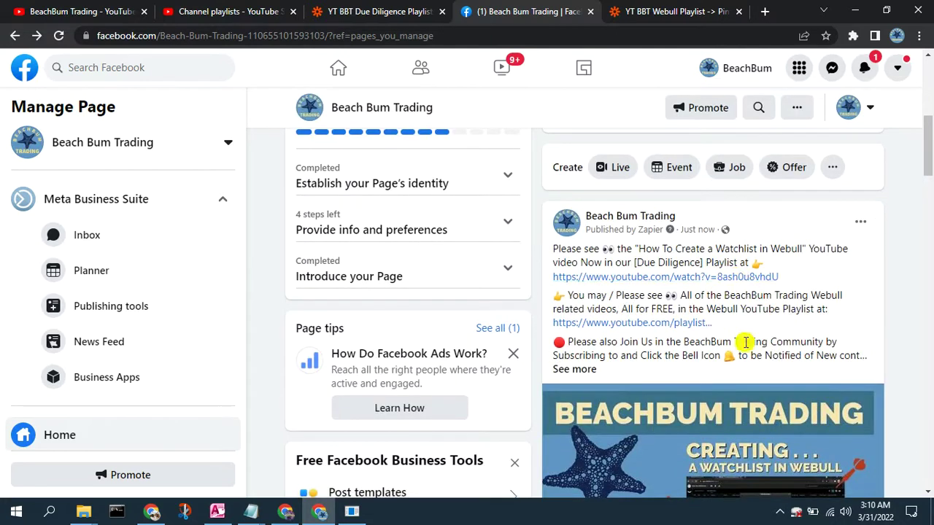
click(582, 369)
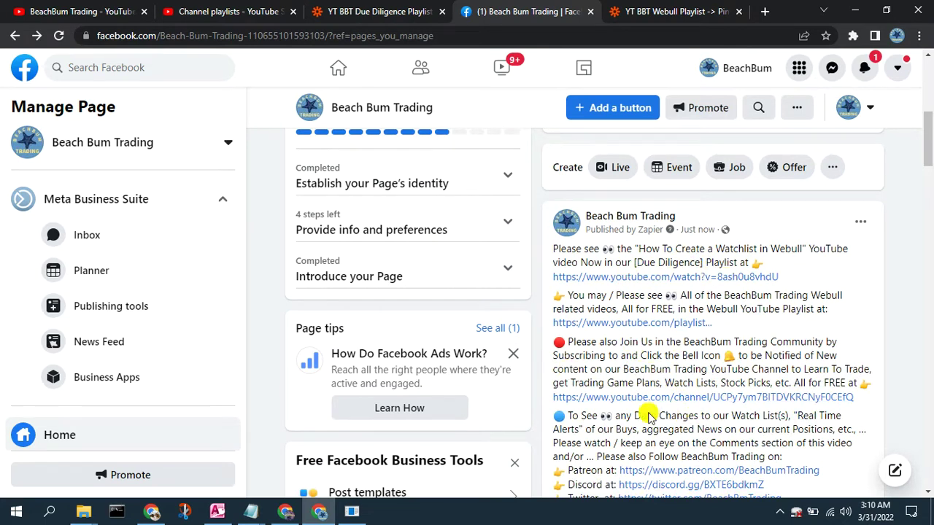
scroll(654, 460, down, 2)
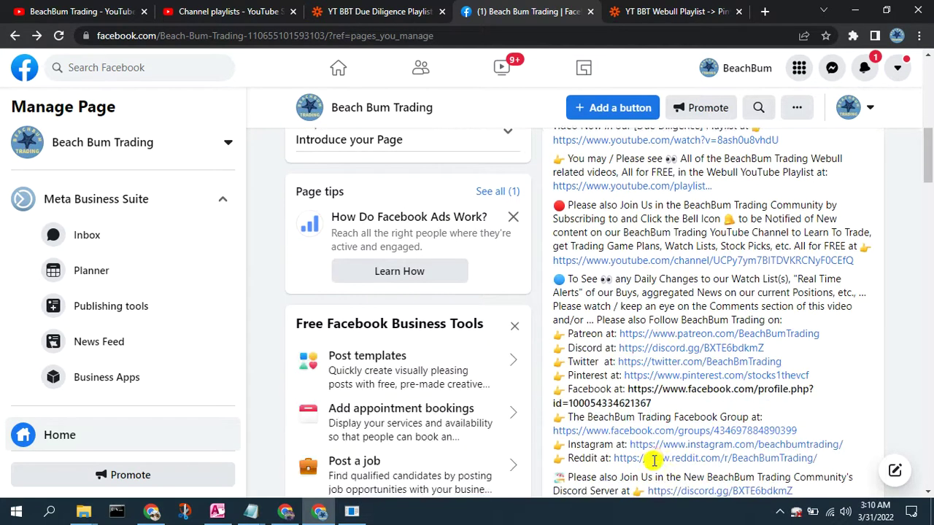
scroll(659, 324, up, 4)
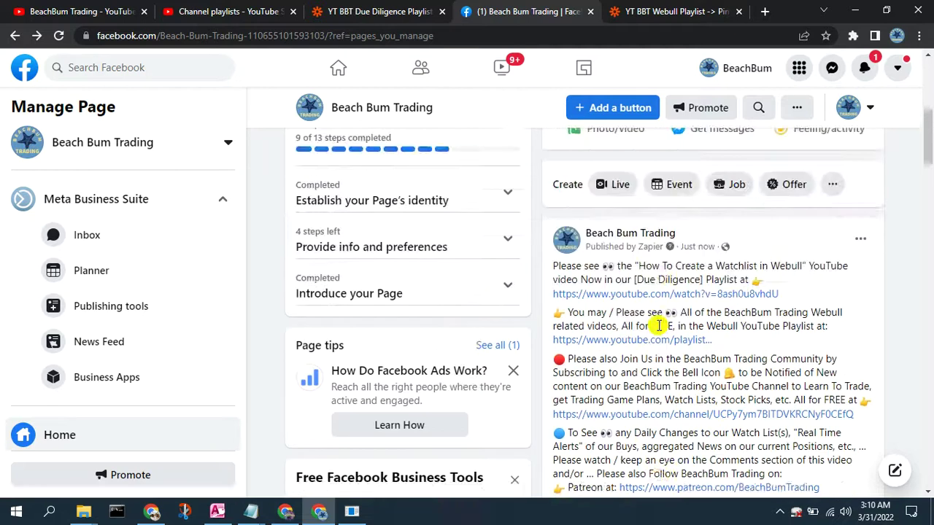
click(654, 15)
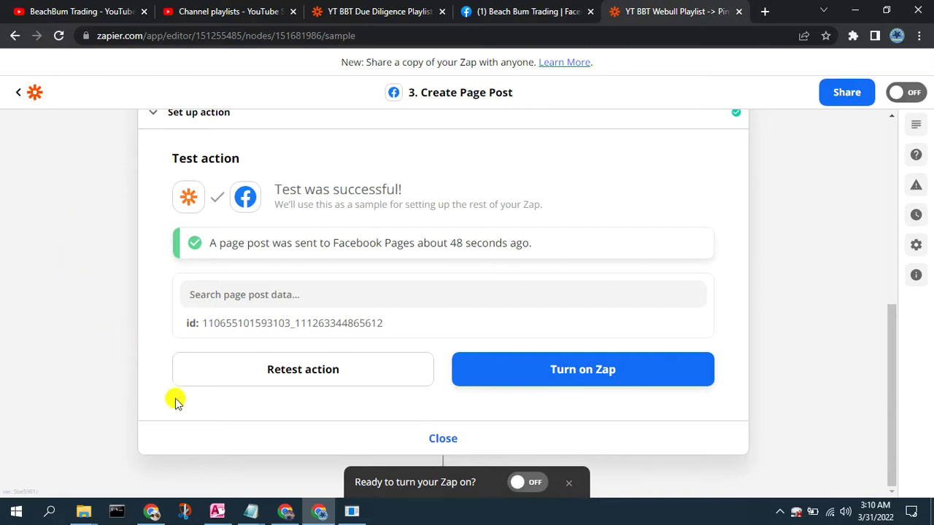
Switch the Webull zap ON from the ready toast and go back to the zaps list.
click(533, 482)
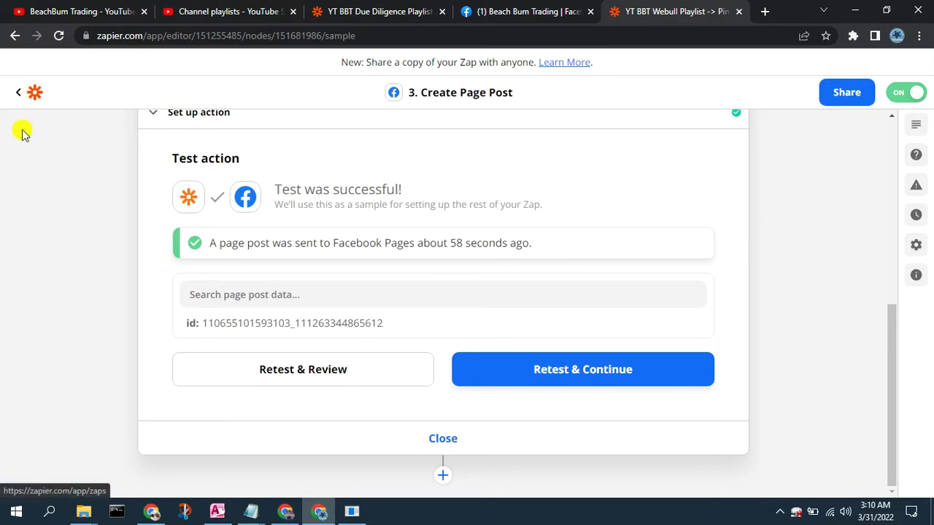
scroll(29, 204, up, 4)
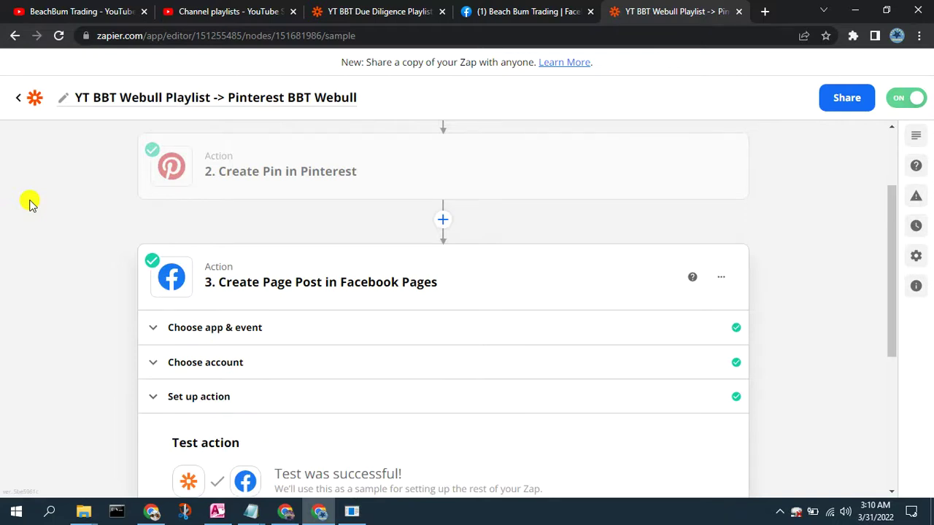
click(18, 98)
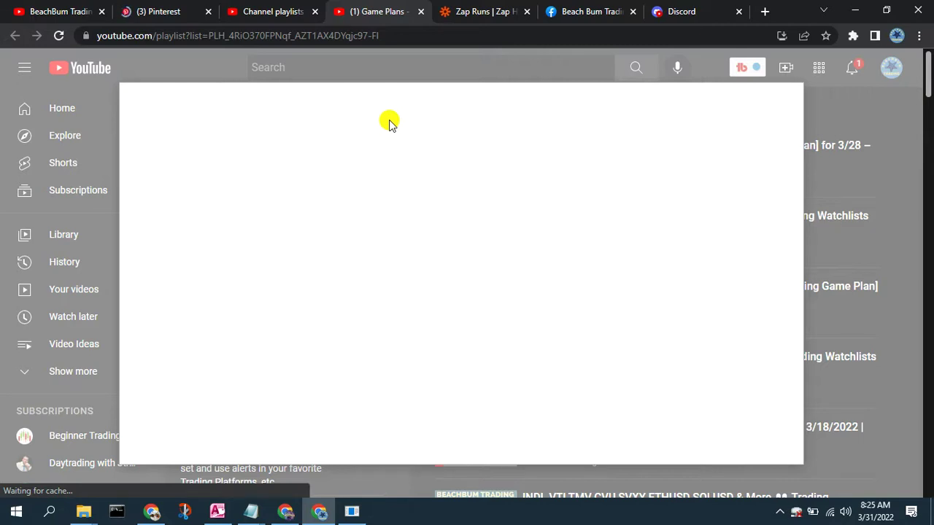
Add the KOLD YANG watchlists video to the Game Plans playlist, then open Zap Runs.
click(263, 321)
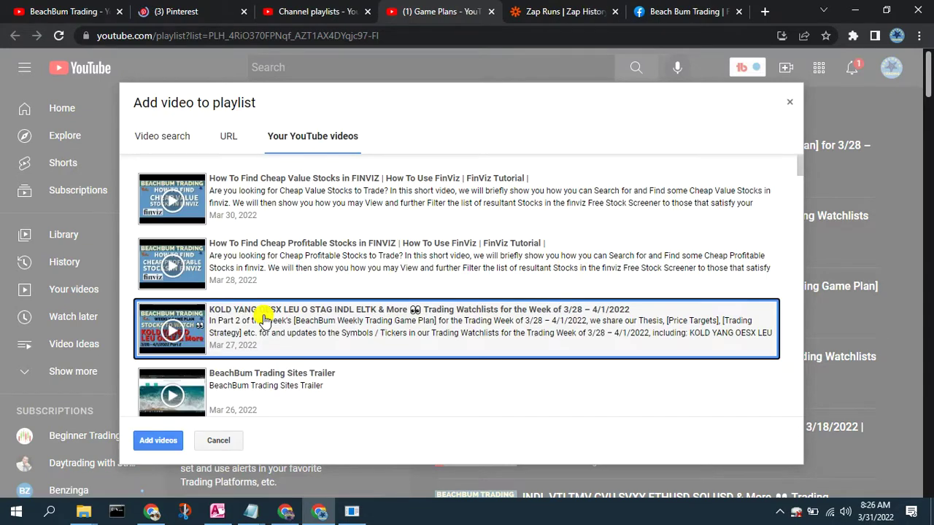
click(156, 439)
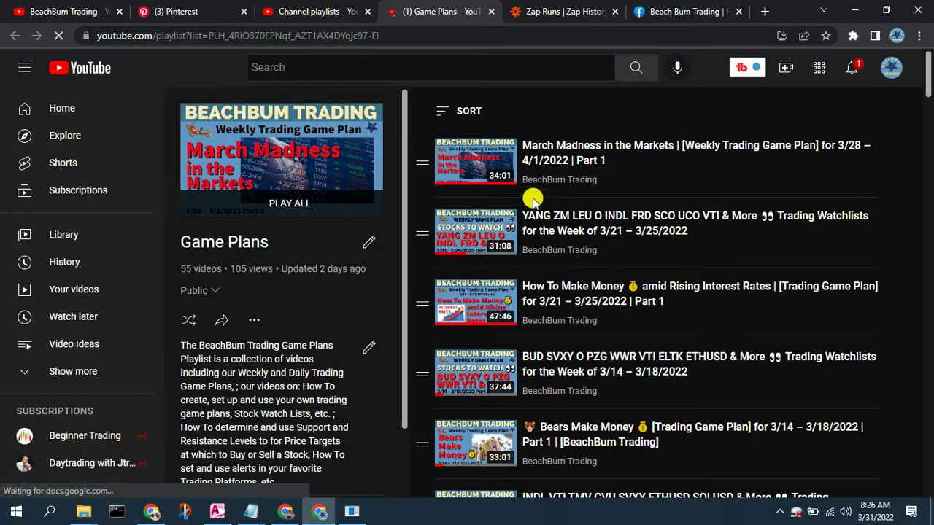
scroll(532, 207, down, 3)
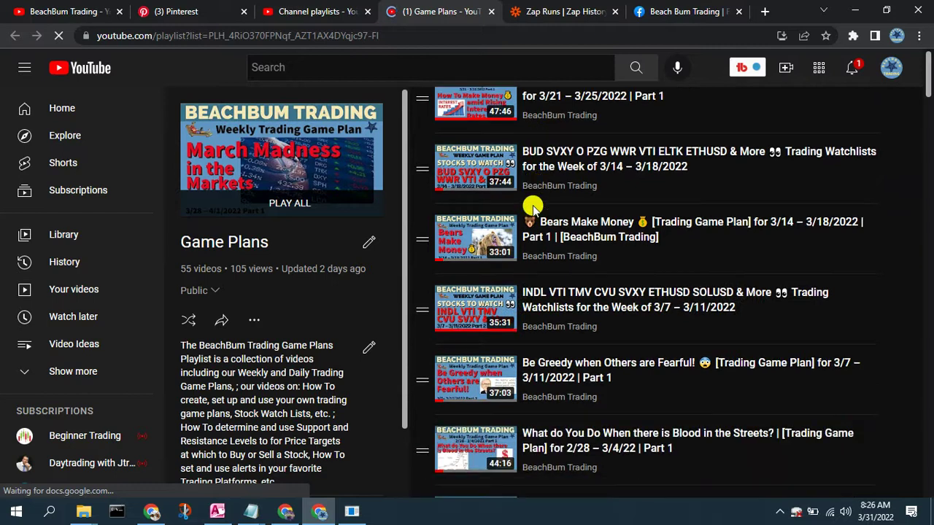
scroll(533, 206, down, 3)
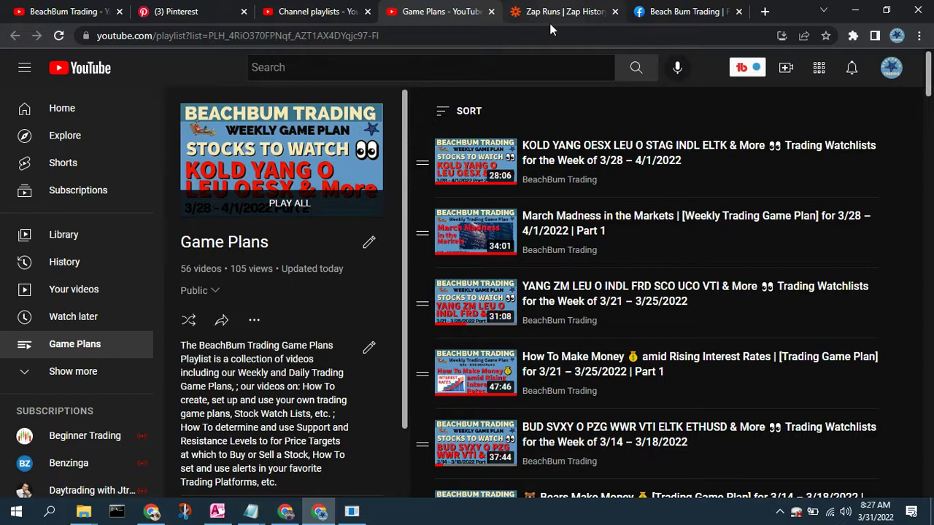
click(536, 18)
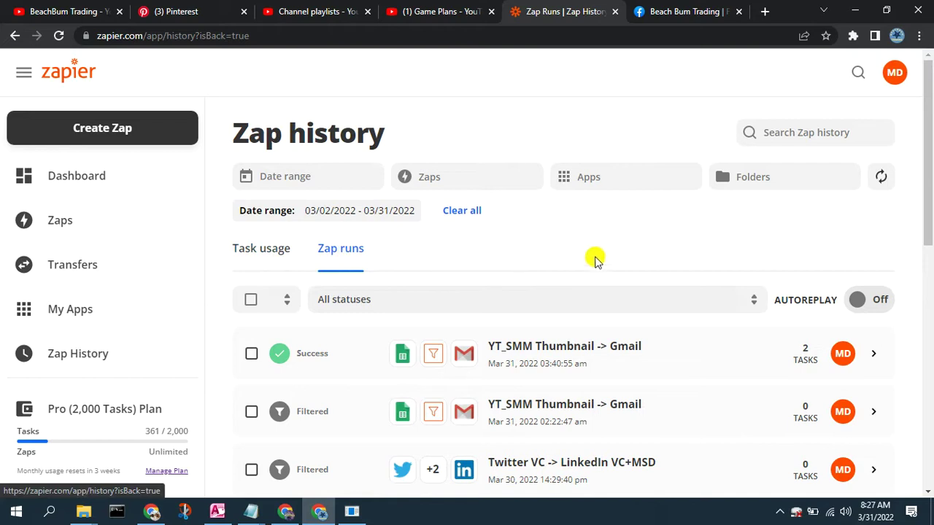
Refresh the zap history twice to catch the new two-task run, then switch to Pinterest.
click(881, 178)
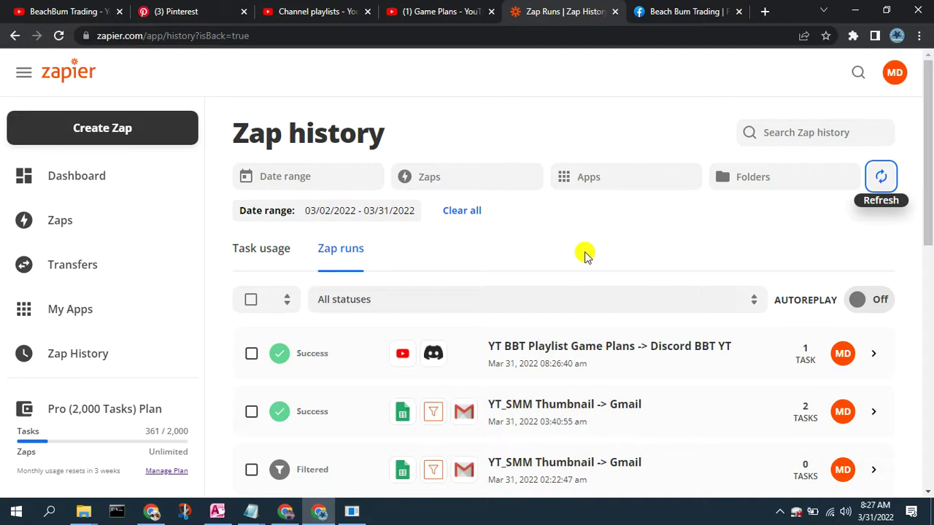
click(877, 181)
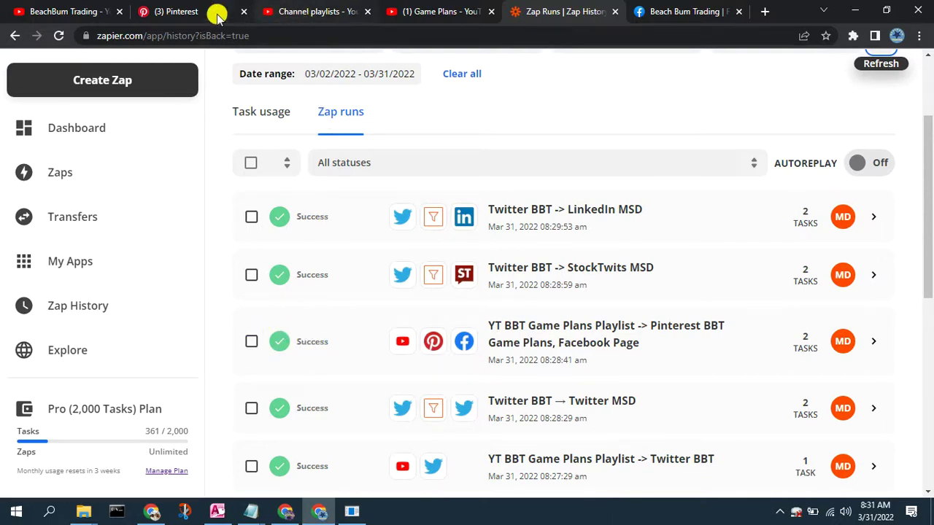
click(188, 13)
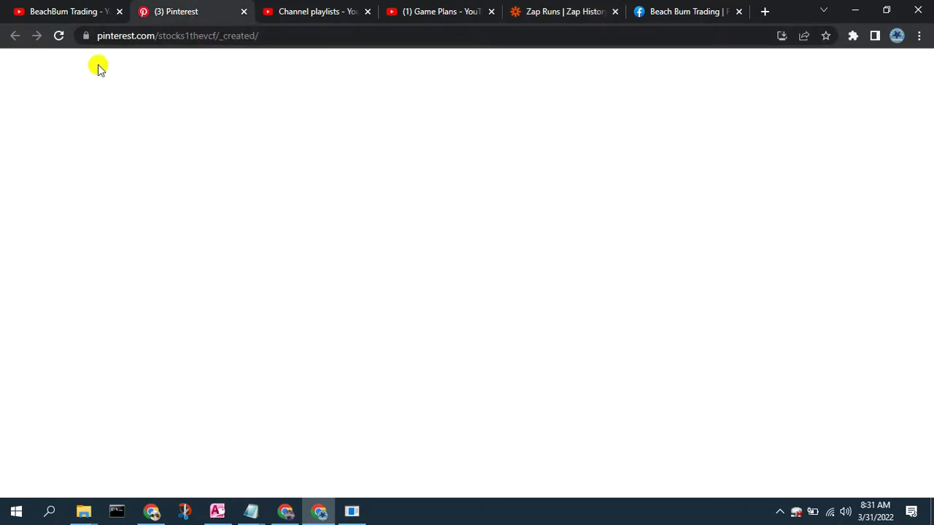
Open the Game Plans board from the profile's saved boards.
scroll(579, 396, down, 3)
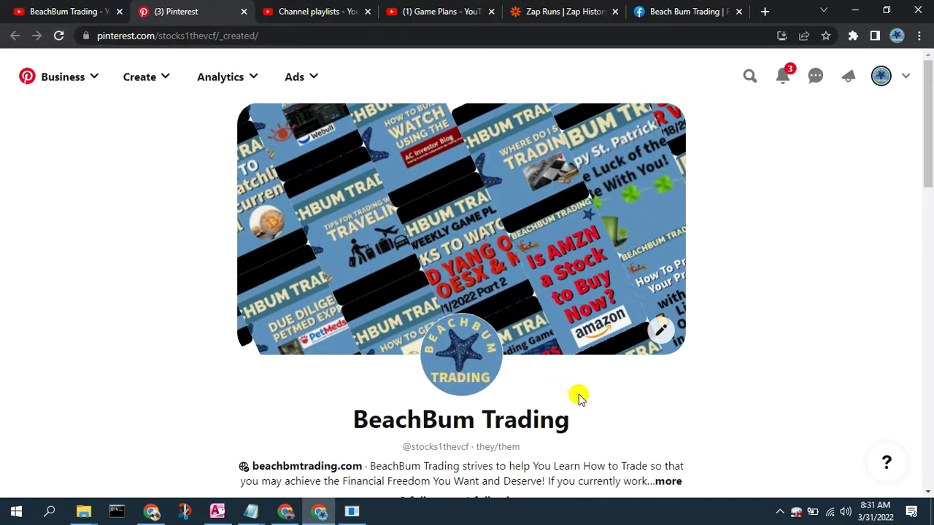
scroll(538, 367, down, 1)
scroll(536, 368, down, 1)
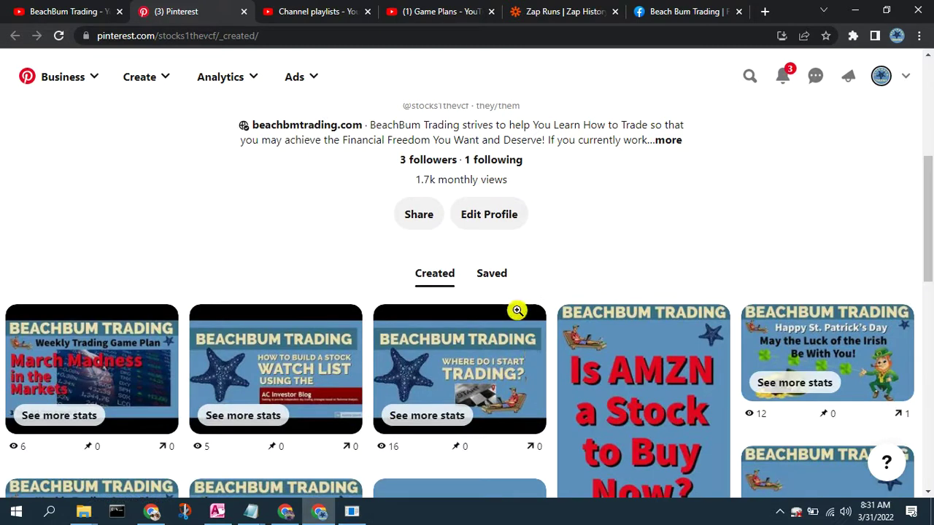
click(491, 275)
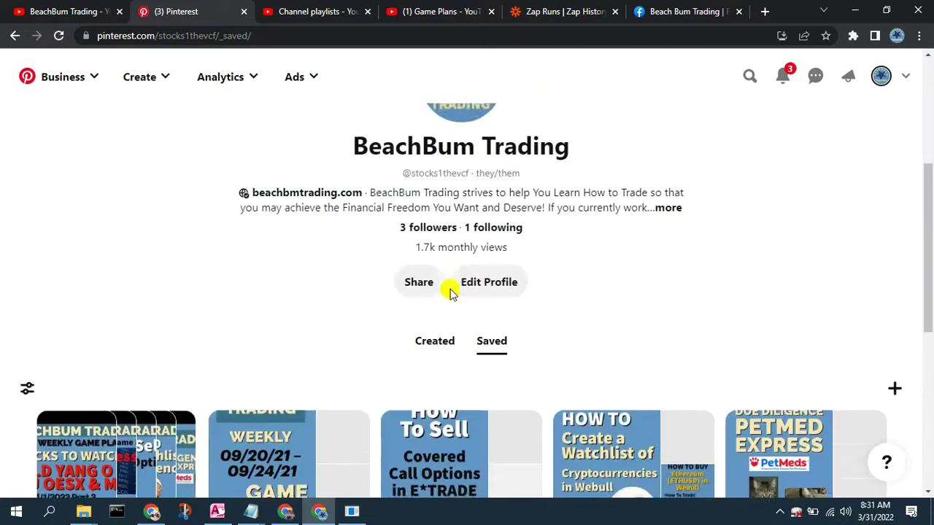
scroll(448, 290, down, 2)
click(261, 325)
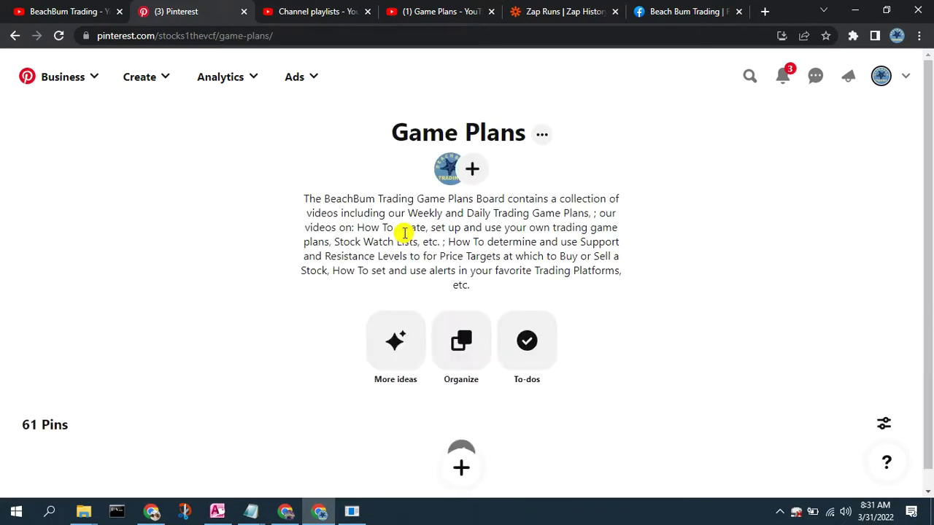
Confirm the KOLD YANG watchlist pin leads the 61-pin board, then go to Facebook.
scroll(404, 232, down, 1)
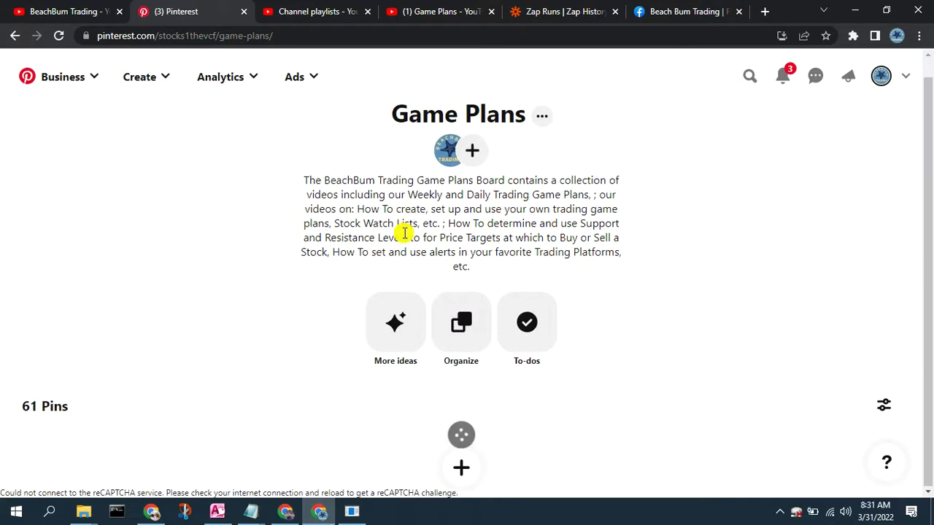
scroll(411, 194, down, 3)
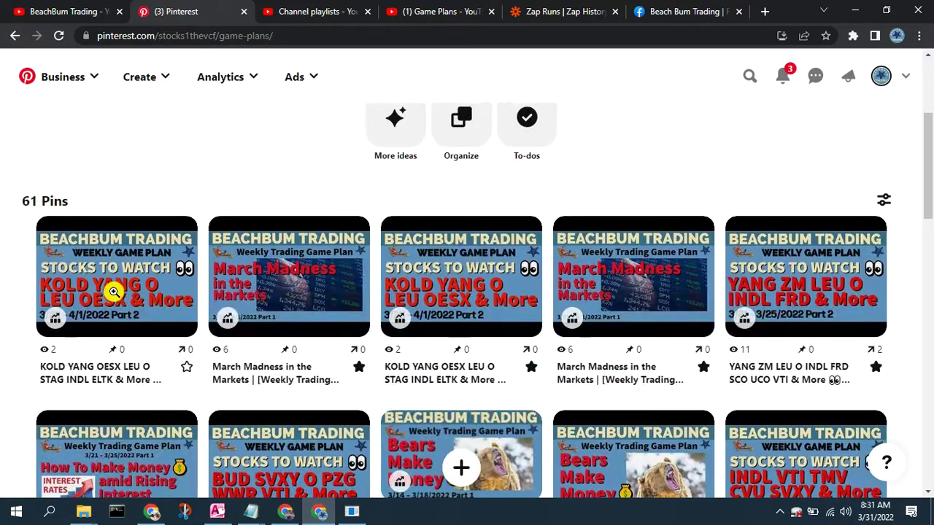
mouse_move(109, 290)
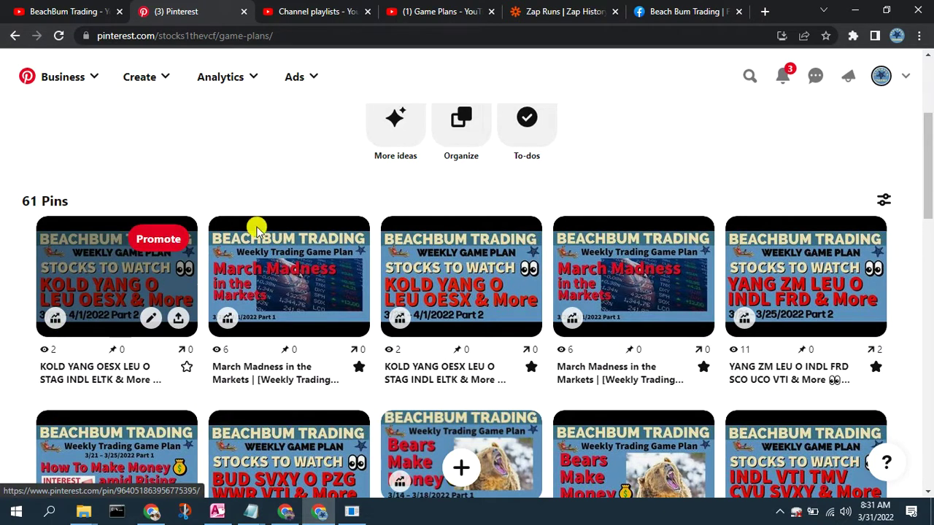
click(681, 11)
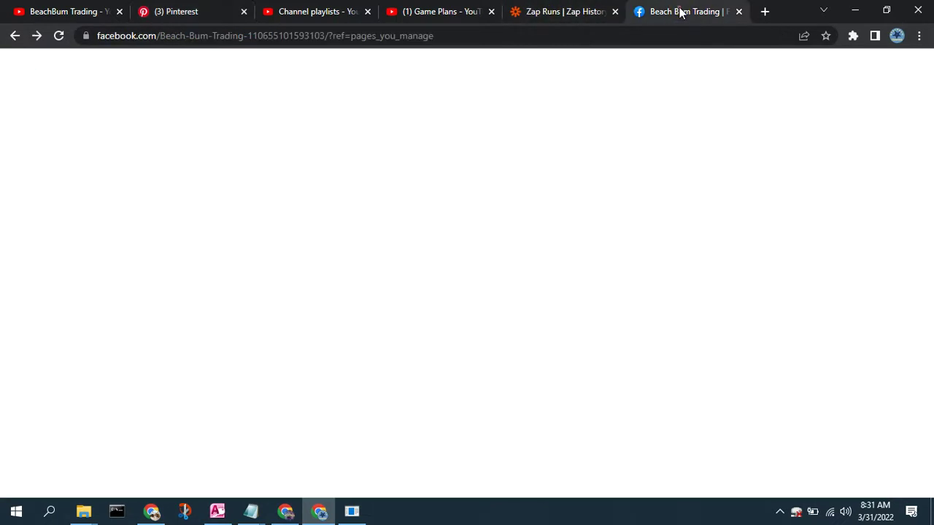
Reload the Beach Bum Trading Page and expand the Zapier KOLD YANG post's full templated text.
click(56, 36)
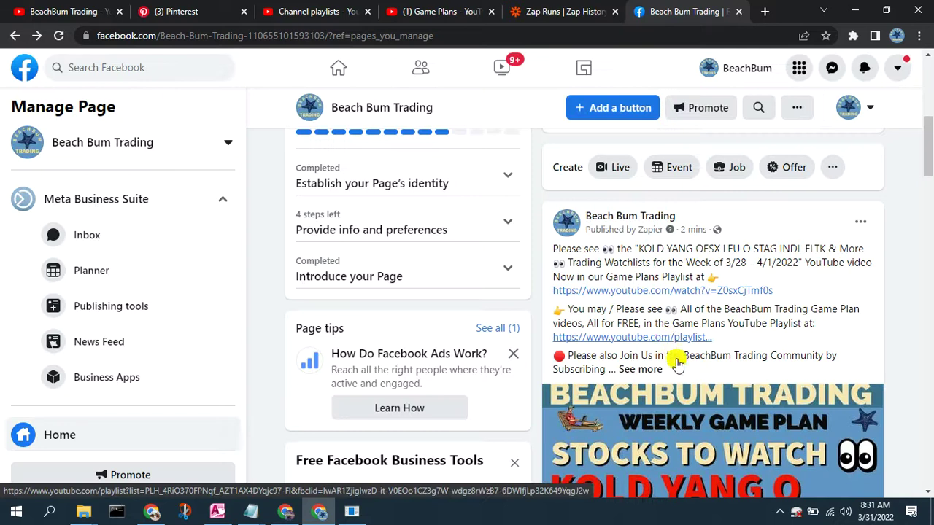
scroll(693, 406, down, 2)
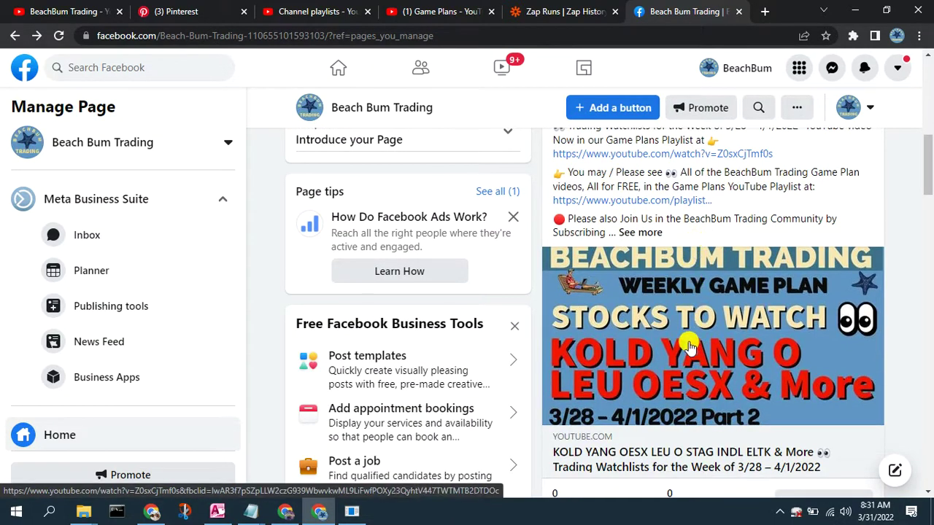
scroll(698, 273, up, 1)
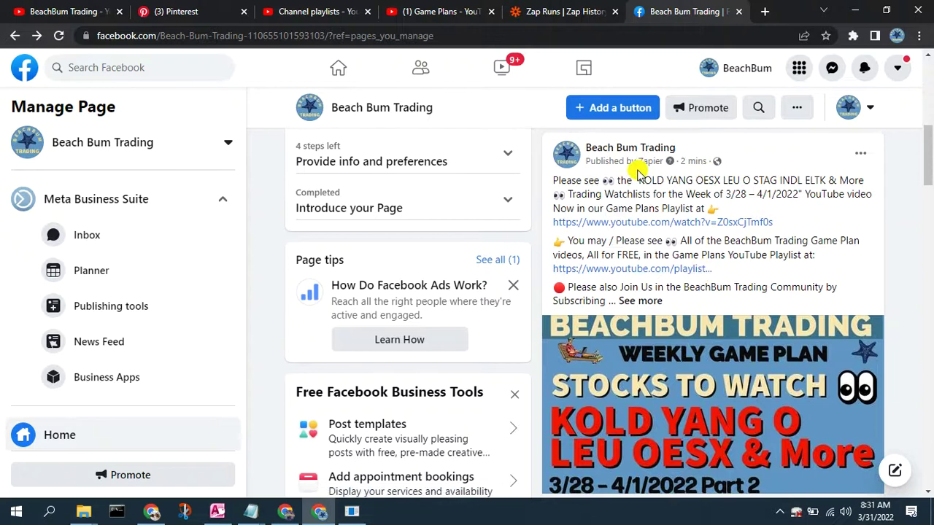
click(651, 302)
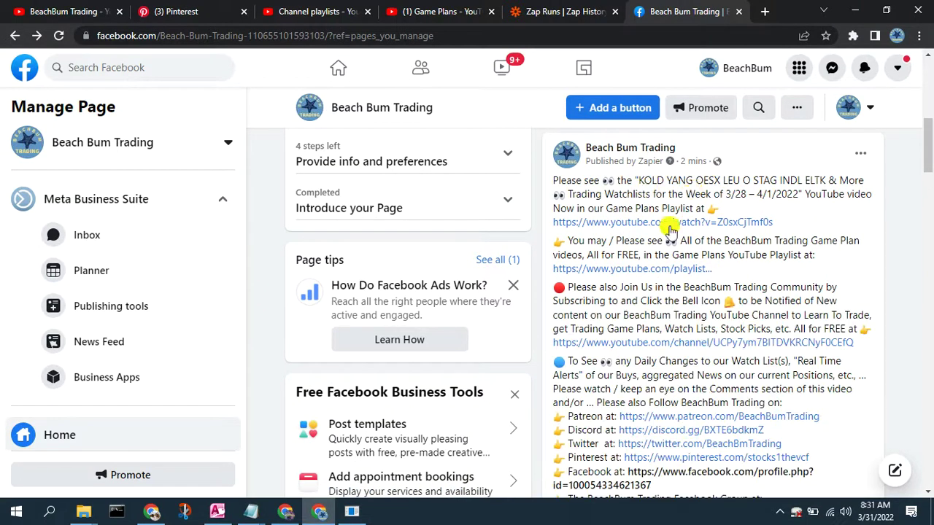
scroll(715, 444, down, 4)
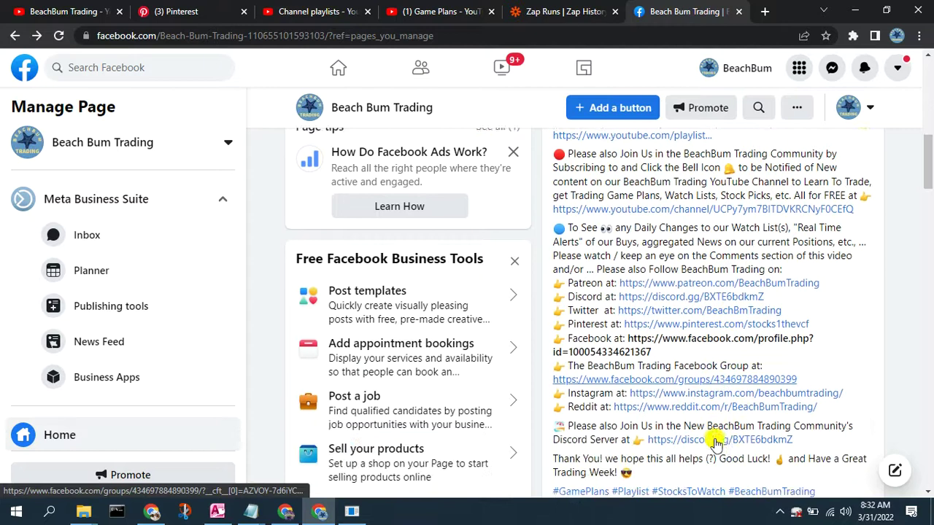
scroll(715, 444, up, 8)
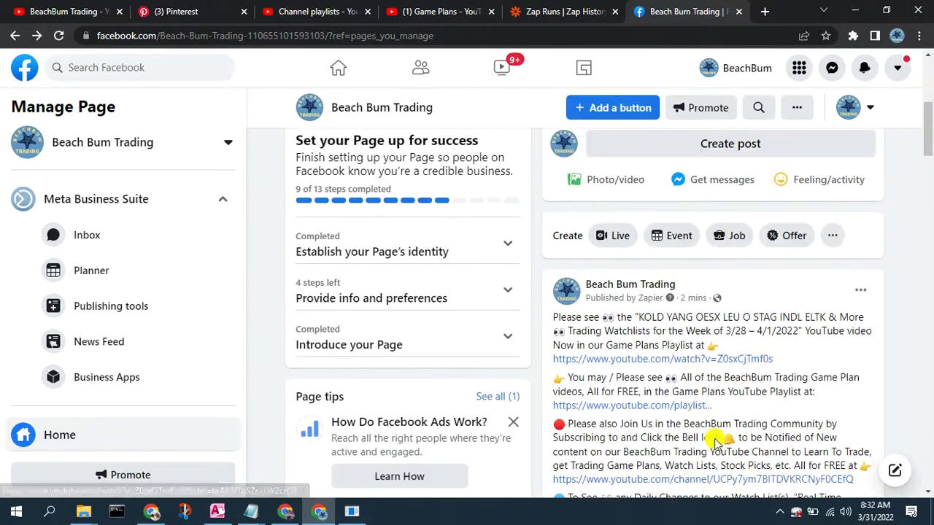
scroll(714, 438, up, 1)
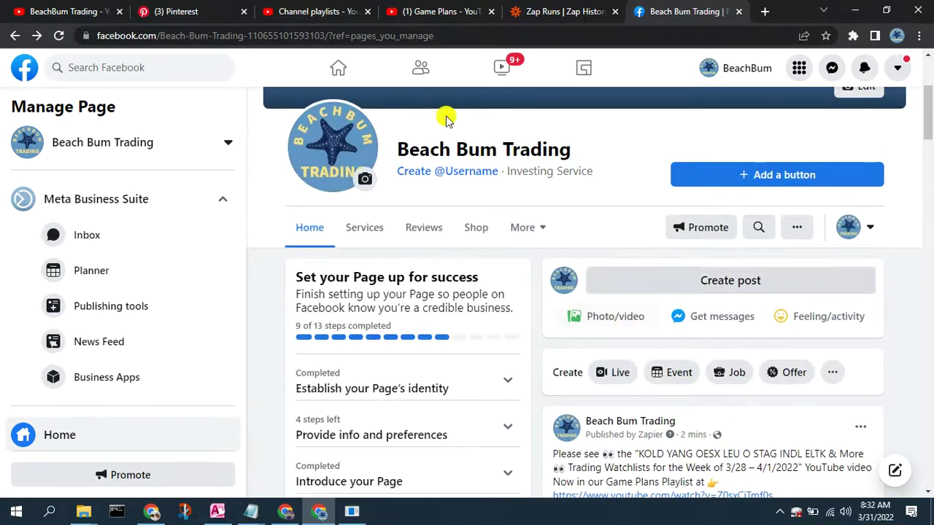
click(547, 11)
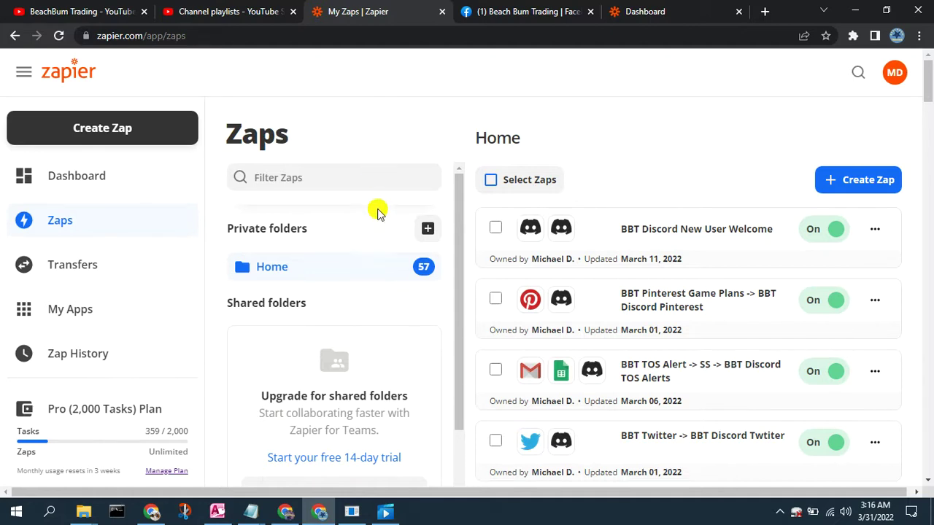
click(285, 512)
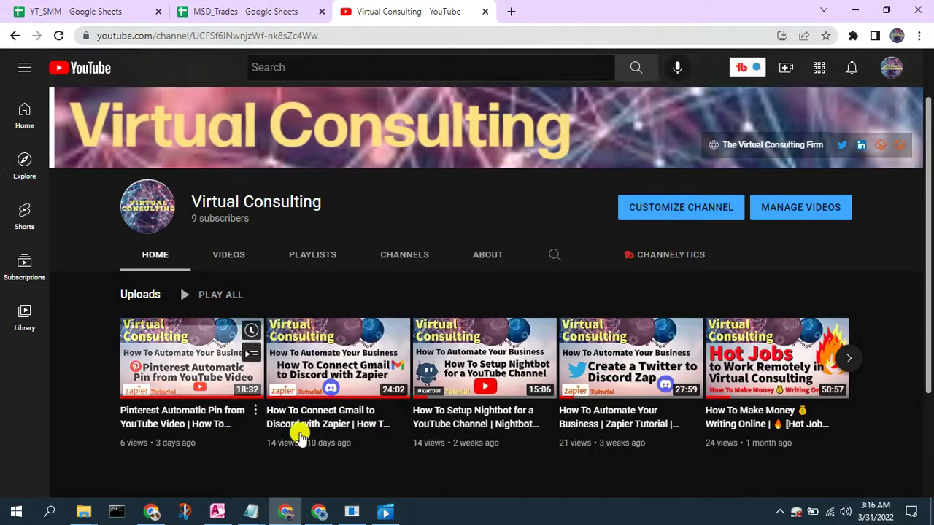
click(855, 12)
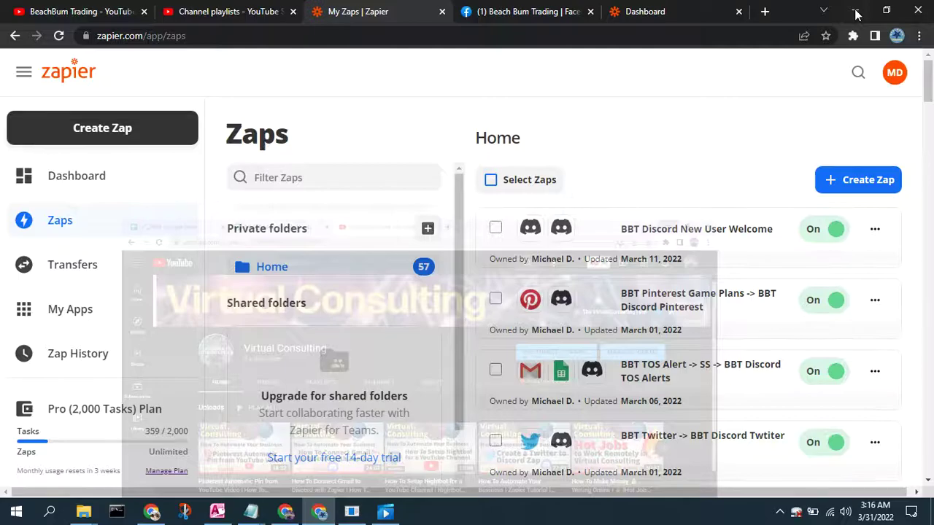